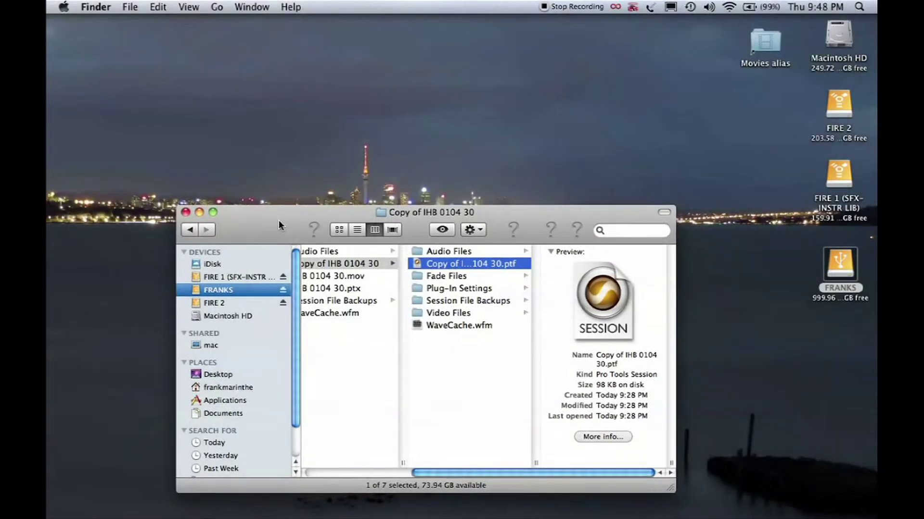
Open the Pro Tools session Copy of IHB 0104 30.ptf from the Copy of IHB 0104 30 folder.
left_click_drag(279, 220, 278, 61)
double_click(416, 95)
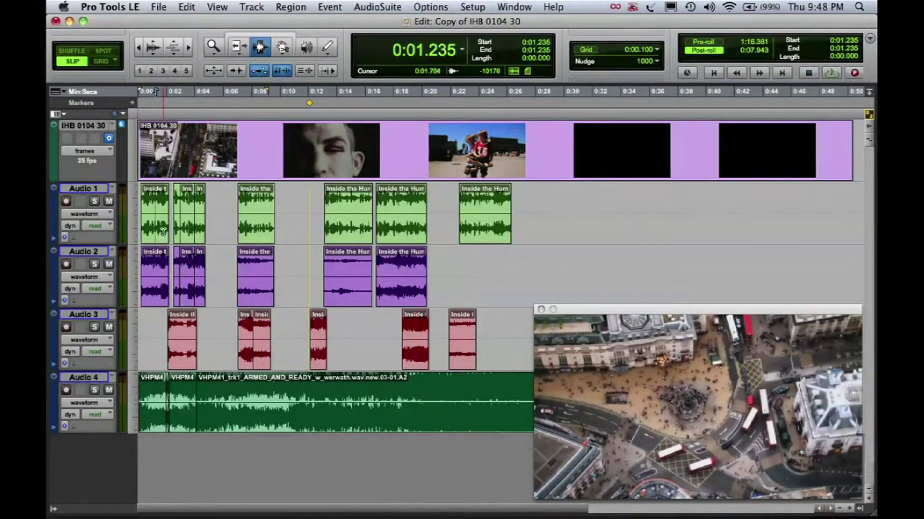
Inspect the first region on Audio 1 and the first region on Audio 2 for their extent and position.
key("super+bracketright")
key("super+bracketright")
key("super+bracketright")
key("super+bracketright")
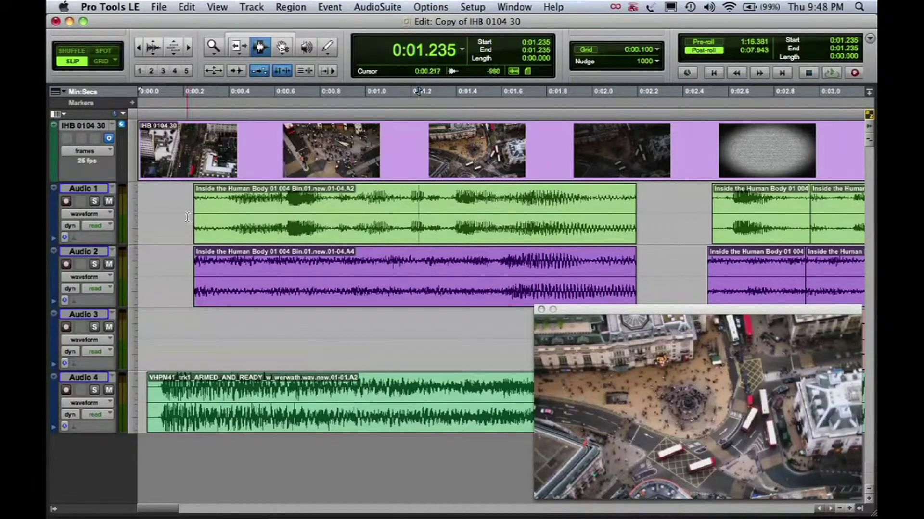
left_click(188, 222)
left_click_drag(182, 267, 660, 266)
left_click(363, 224)
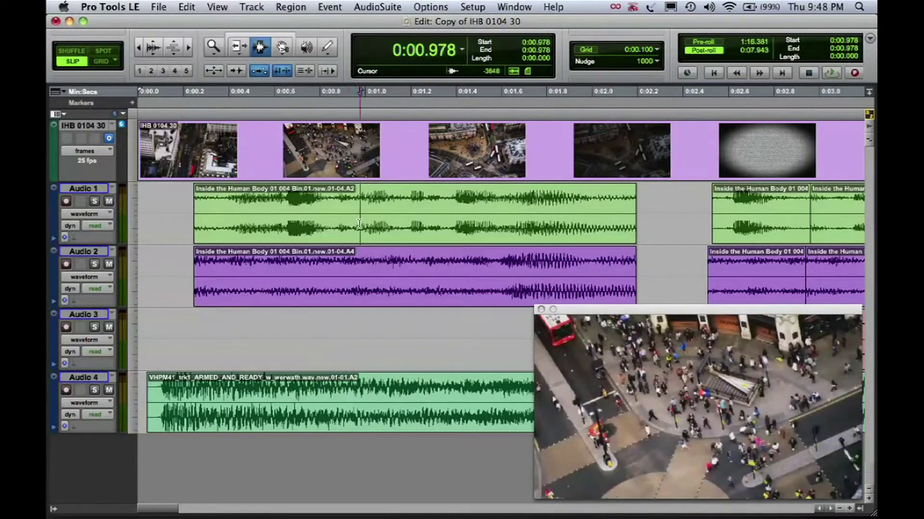
left_click_drag(197, 219, 174, 219)
left_click_drag(284, 218, 659, 219)
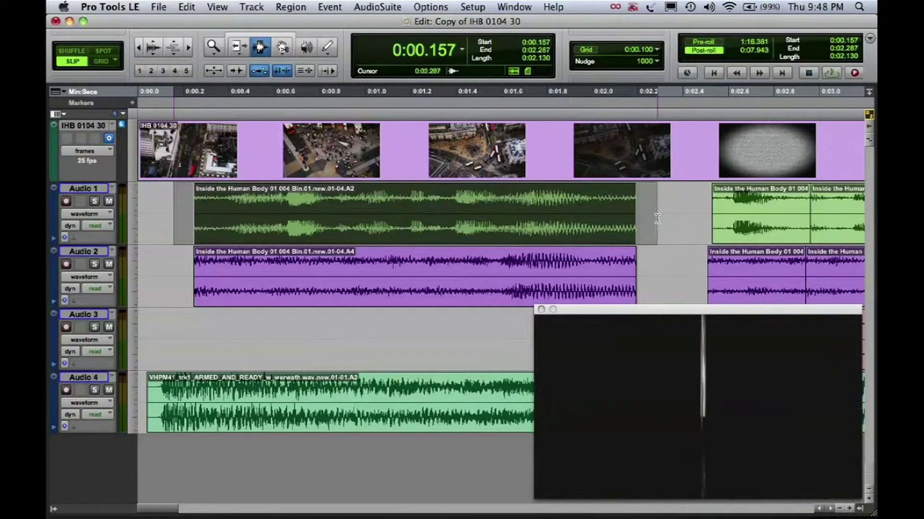
left_click(289, 276)
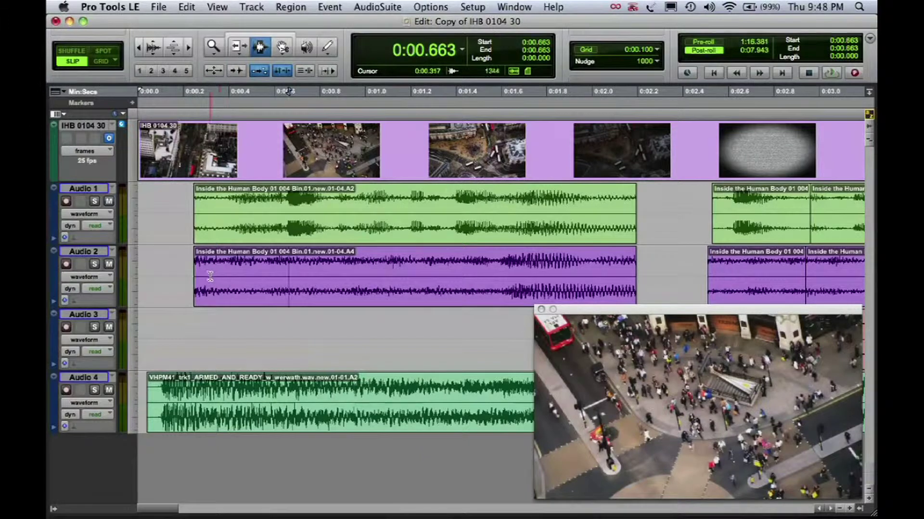
Enlarge the audio waveform height and magnify the start of the first Audio 1 and Audio 2 regions.
left_click(153, 44)
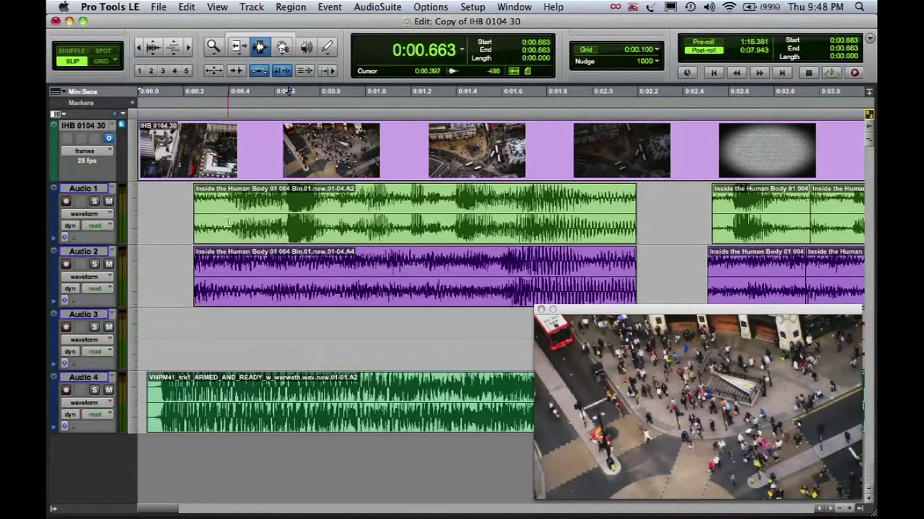
left_click_drag(185, 212, 521, 208)
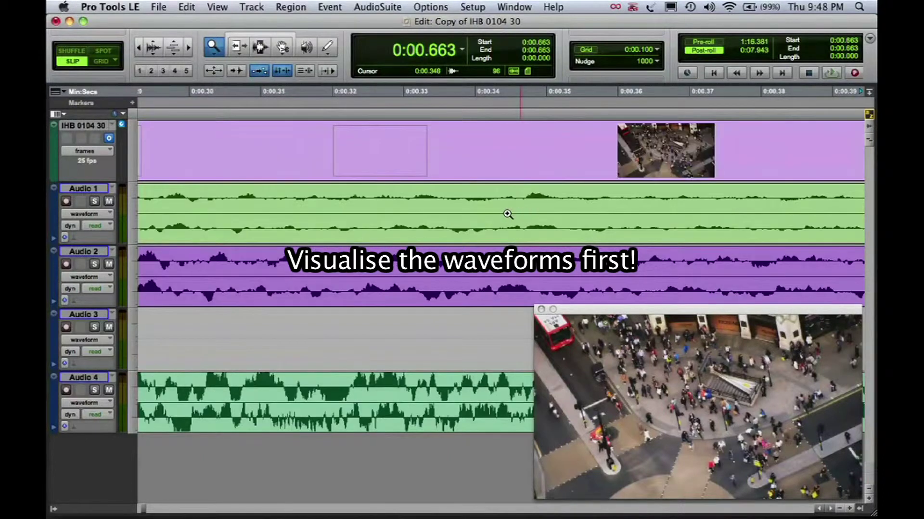
left_click(153, 46)
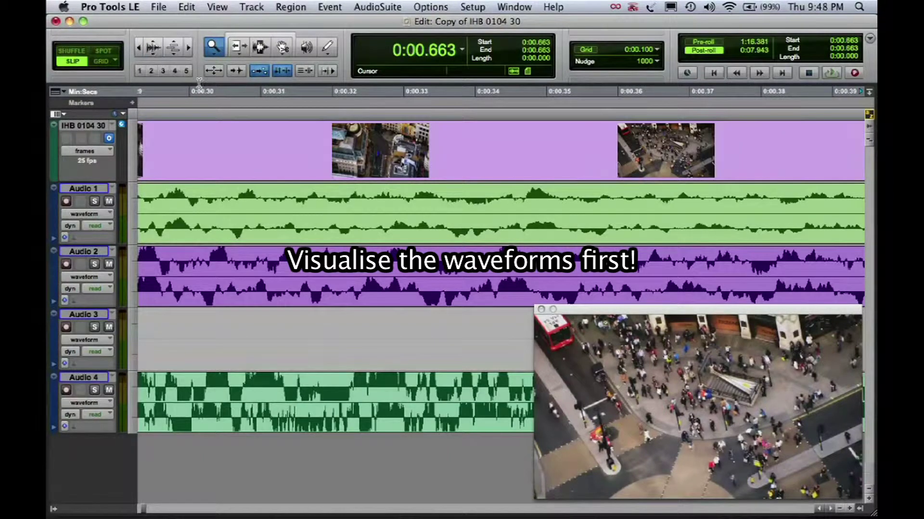
left_click(371, 217, "alt")
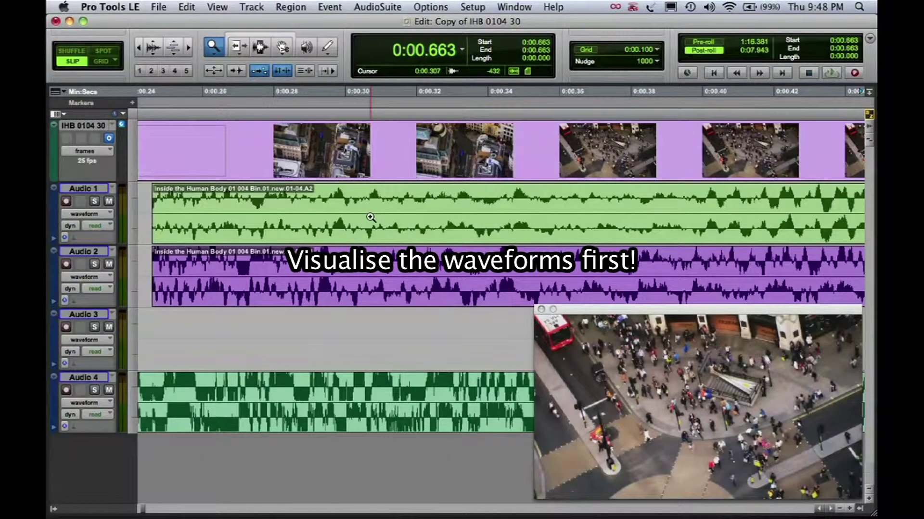
left_click(260, 46)
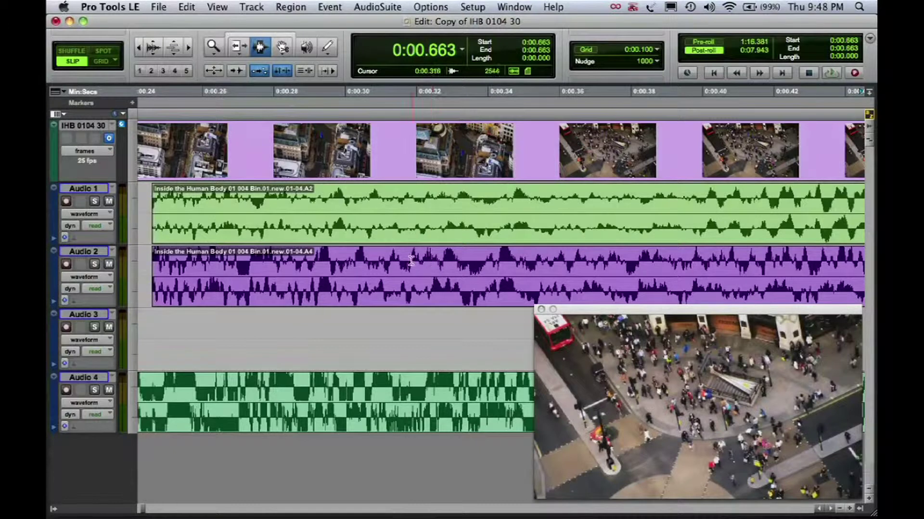
left_click(245, 268)
key("super+bracketright")
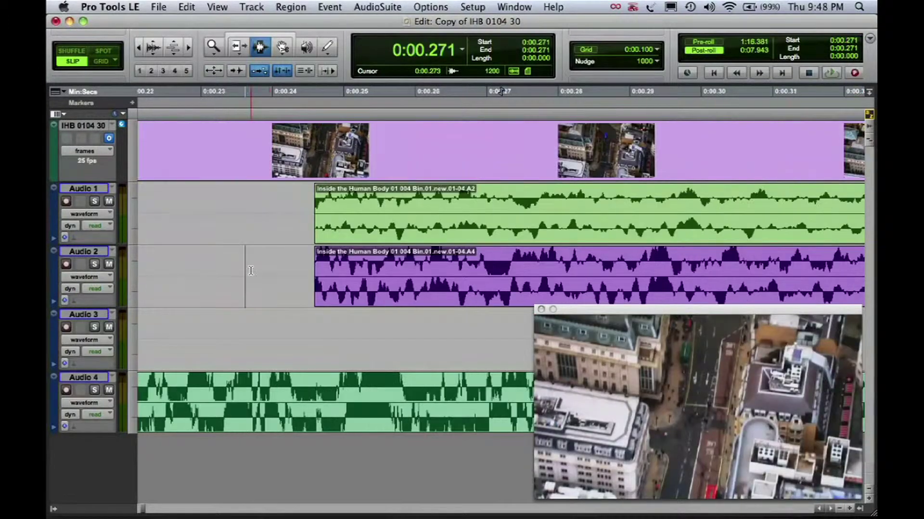
Mark matching waveform peaks on Audio 1 and Audio 2 between about 0:00.27 and 0:00.35 to compare their timing.
left_click(482, 265)
left_click_drag(482, 265, 508, 265)
left_click_drag(511, 210, 539, 214)
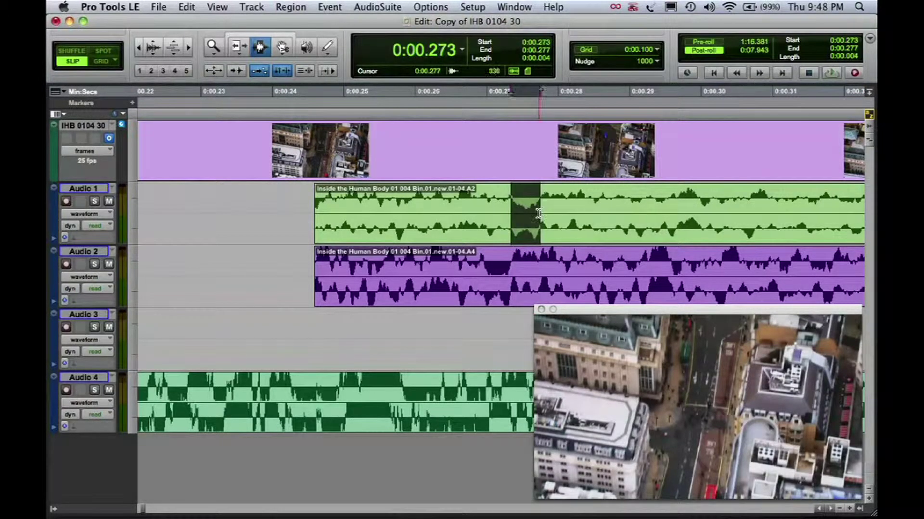
key("super+bracketleft")
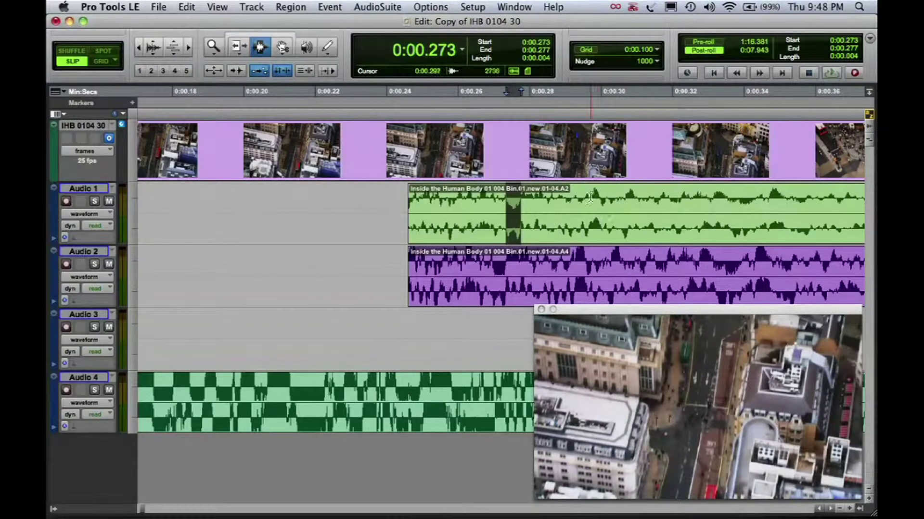
left_click(590, 198)
left_click_drag(590, 198, 604, 202)
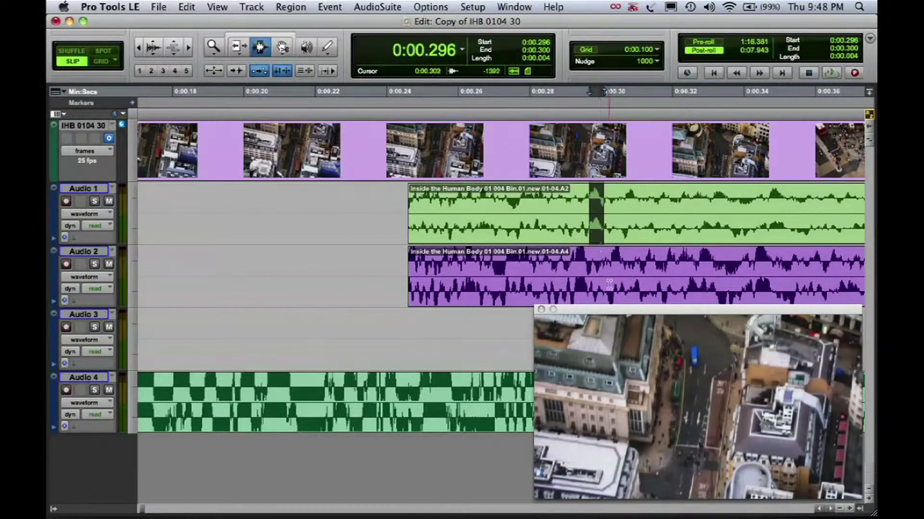
left_click_drag(576, 267, 589, 267)
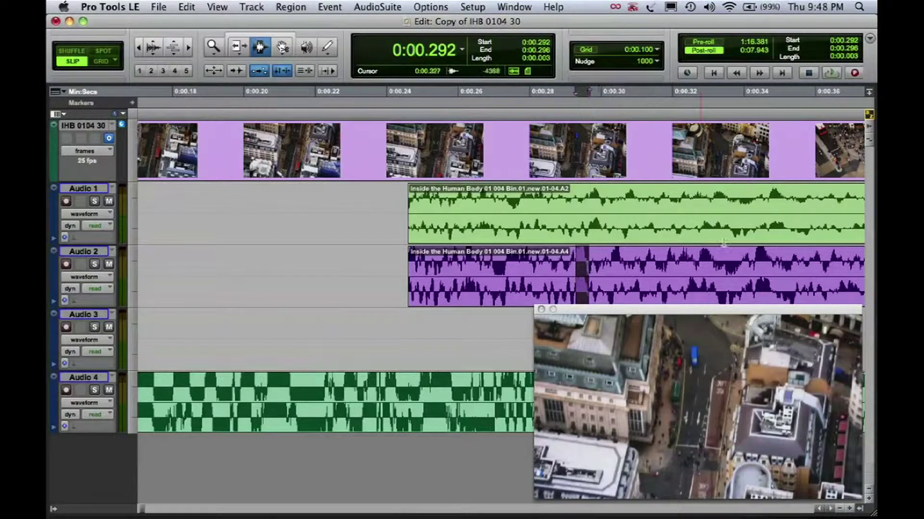
left_click_drag(716, 216, 800, 206)
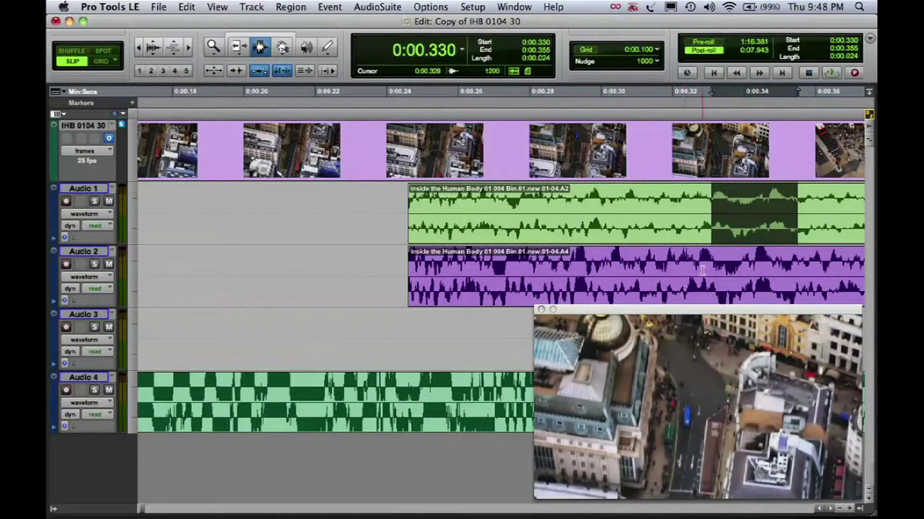
left_click_drag(702, 272, 786, 272)
Examine sync and level differences between Audio 1 and Audio 2 around 0:00.35 to 0:00.40 at several magnifications.
key("space")
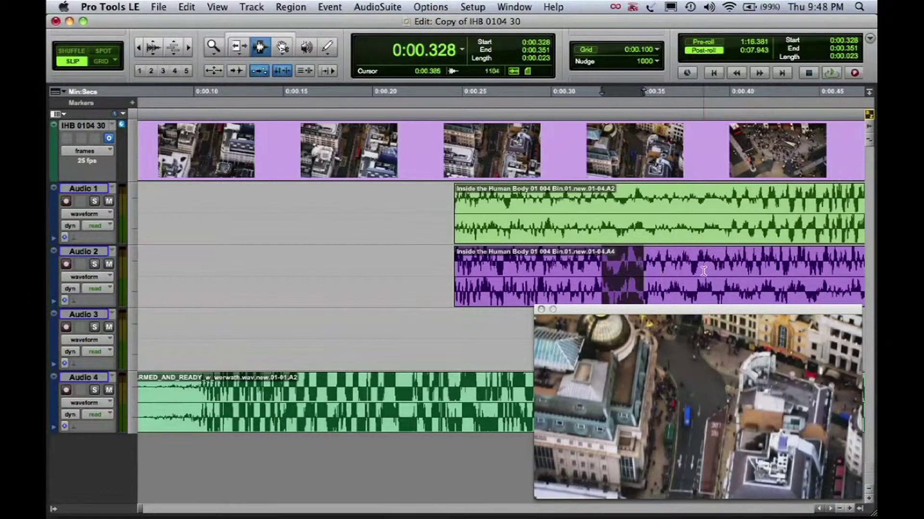
key("space")
key("super+bracketleft")
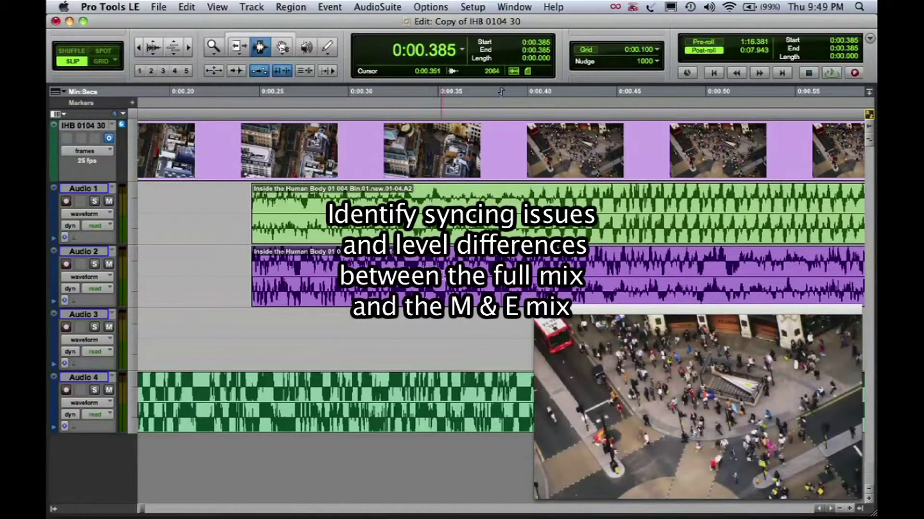
left_click_drag(481, 92, 530, 91)
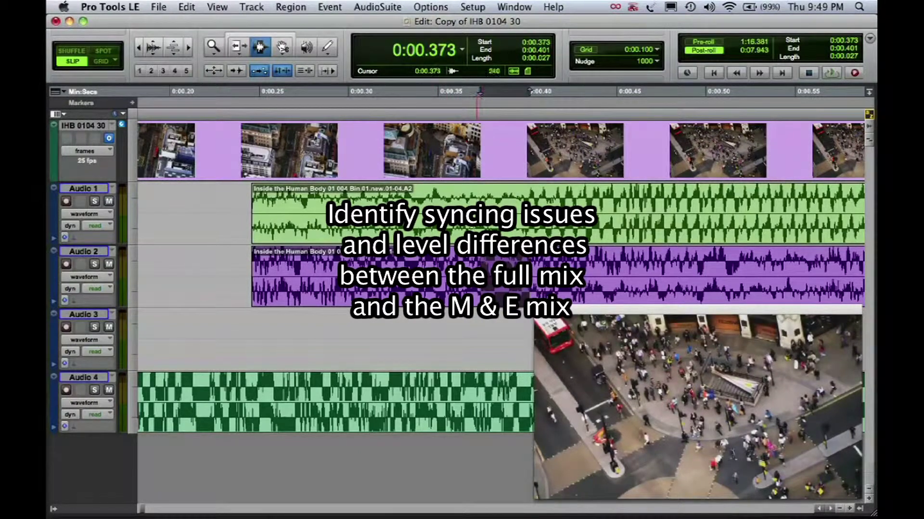
left_click(445, 93)
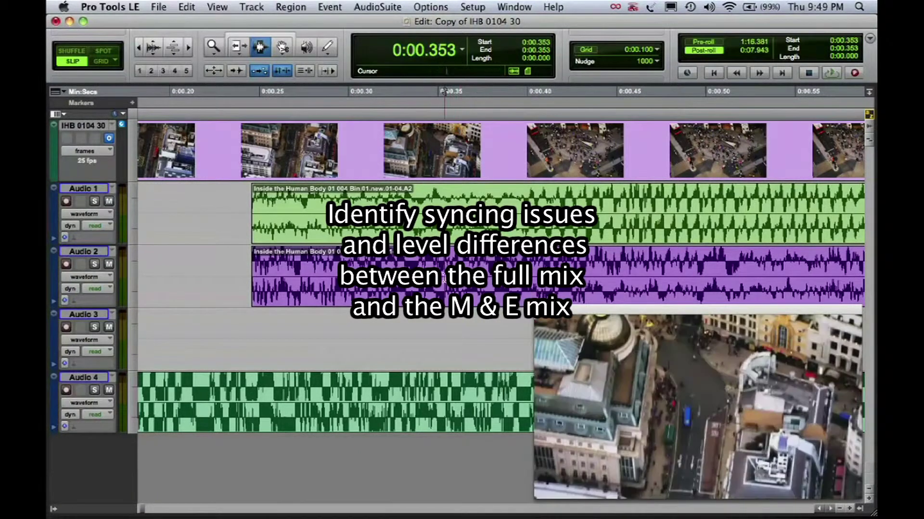
key("super+bracketright")
key("super+bracketright")
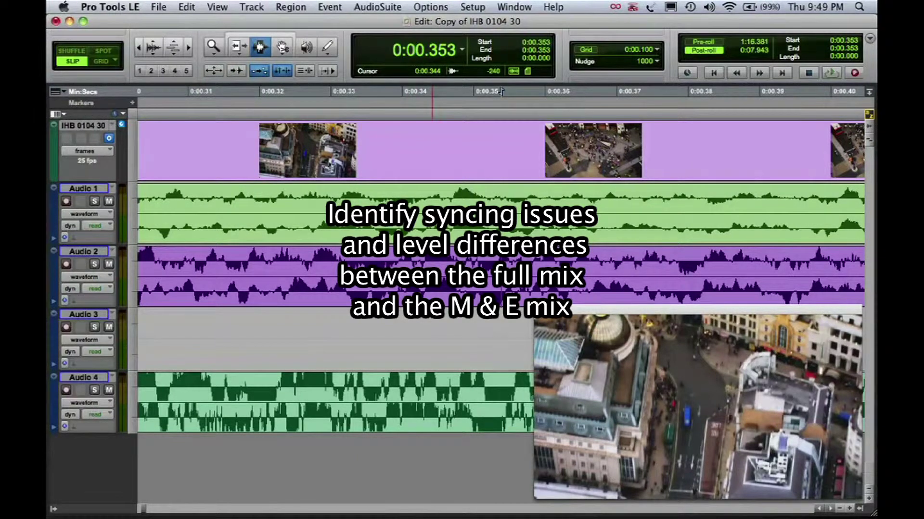
key("super+bracketleft")
key("super+bracketleft")
key("super+bracketright")
key("super+bracketright")
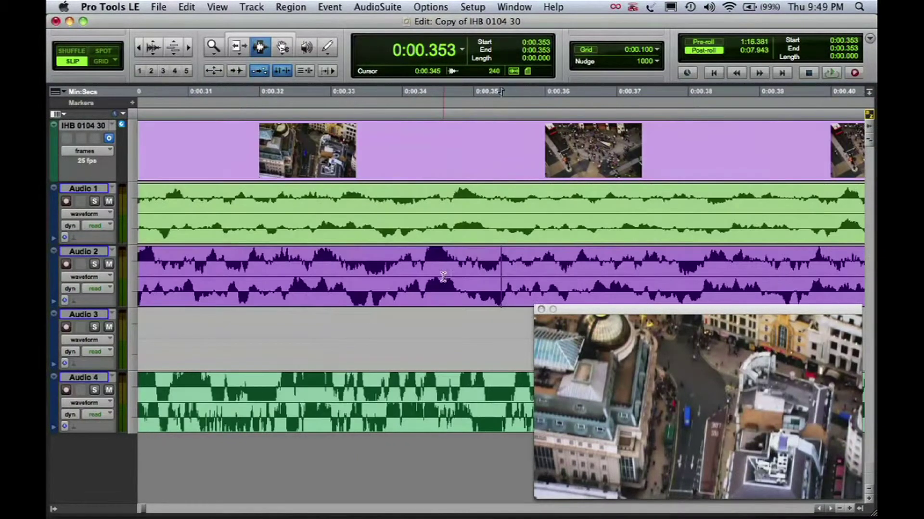
Compare the peak offset and amplitude of the Audio 1 and Audio 2 waveforms around 0:00.33 in close detail.
left_click(433, 277)
key("super+bracketleft")
key("super+bracketleft")
left_click(477, 278)
key("super+bracketright")
key("super+bracketright")
key("super+bracketright")
left_click(472, 275)
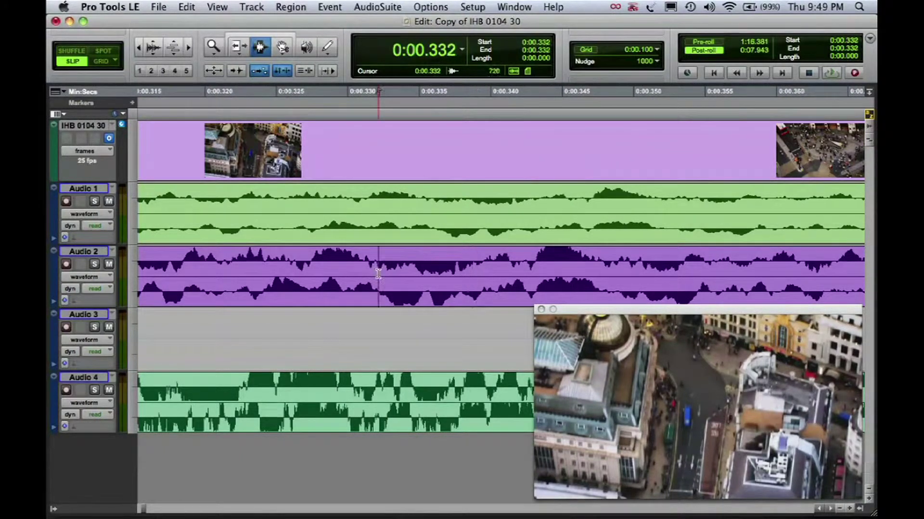
Select the whole first region on Audio 2 and apply AudioSuite Gain processing of -5.4 dB to it.
double_click(378, 273)
key("super+bracketleft")
key("super+bracketleft")
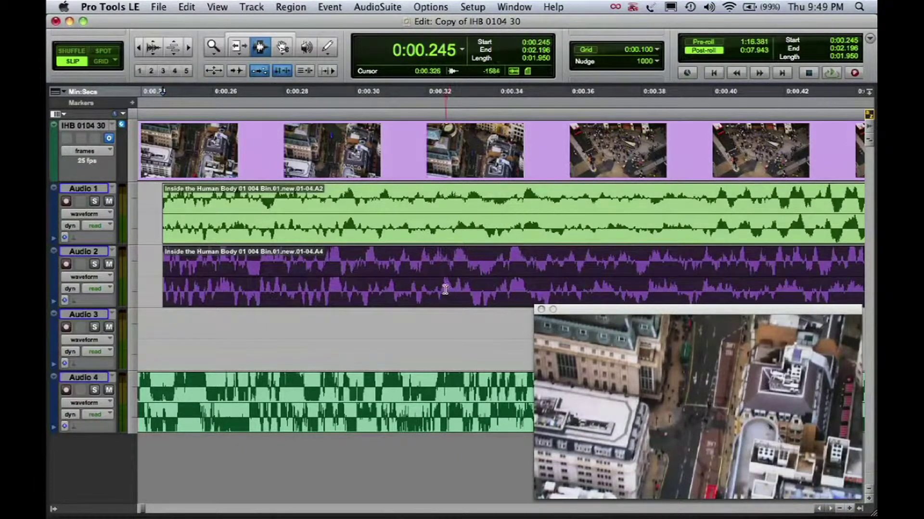
left_click(379, 7)
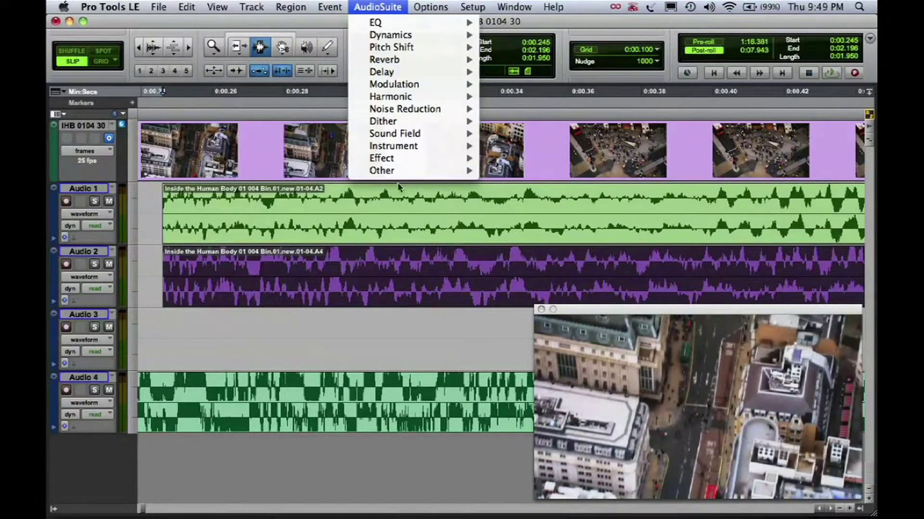
mouse_move(399, 172)
left_click(547, 285)
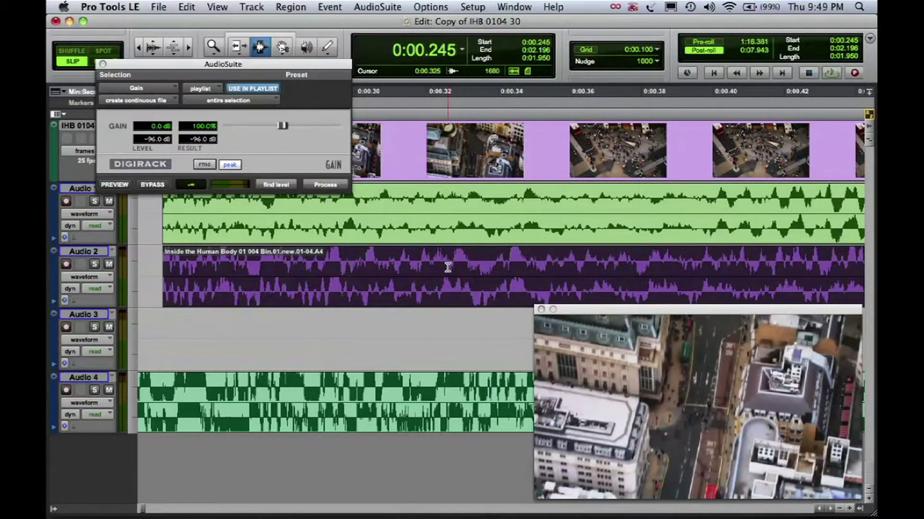
left_click_drag(281, 127, 278, 129)
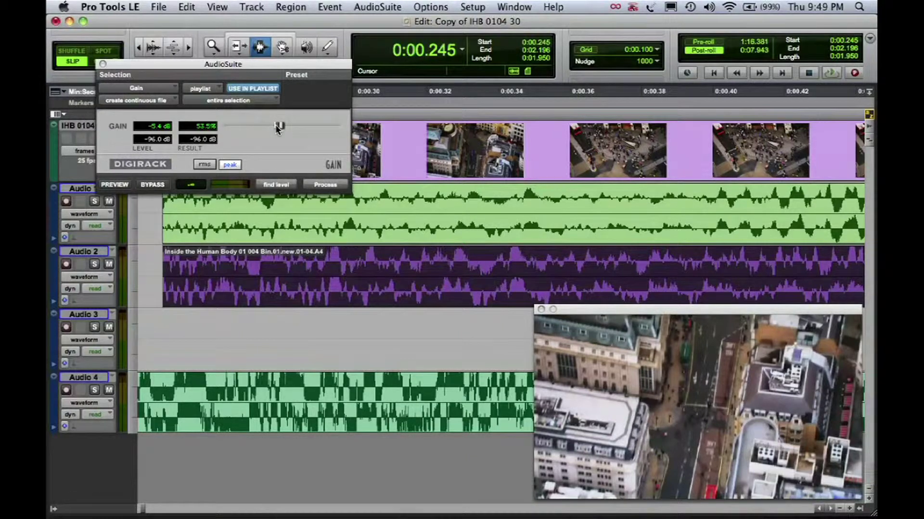
left_click(325, 189)
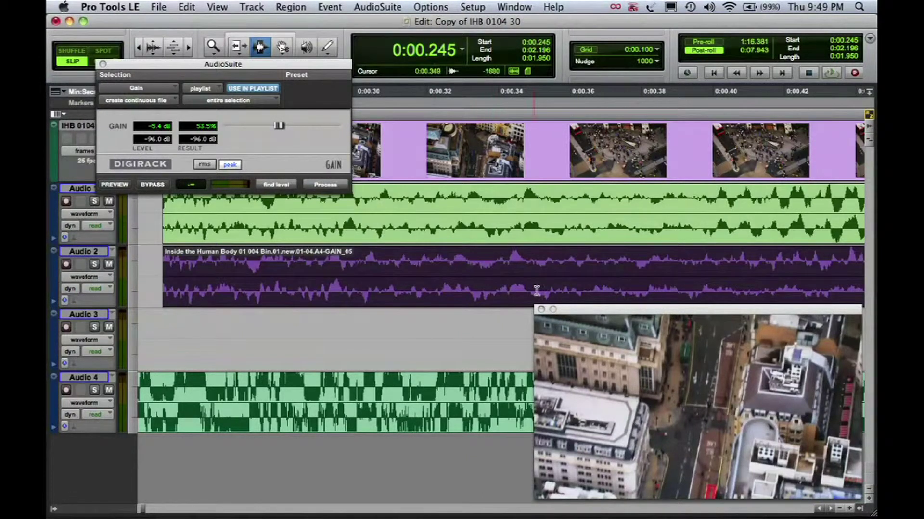
Move the gain-processed Audio 2 region to start at about 0:00.249, aligning its waveform peak with the one on Audio 1.
left_click(542, 280)
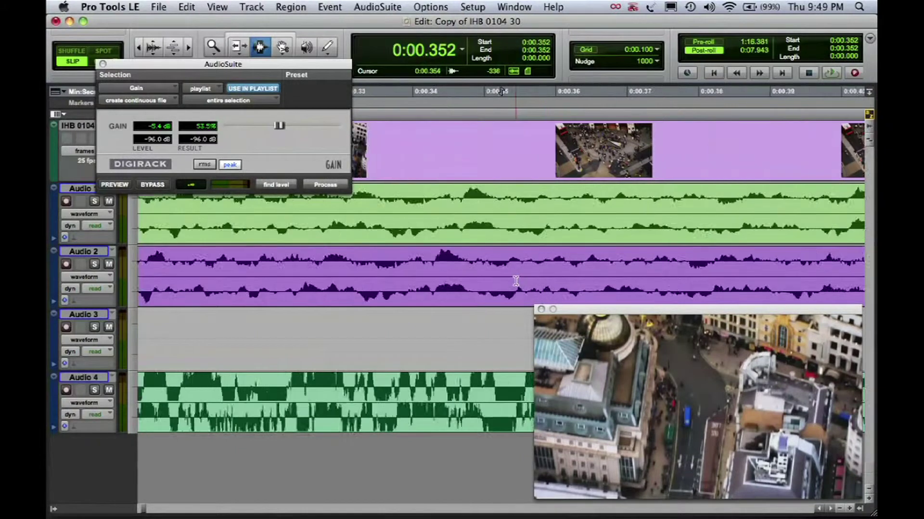
key("super+bracketright")
key("super+bracketright")
key("super+bracketright")
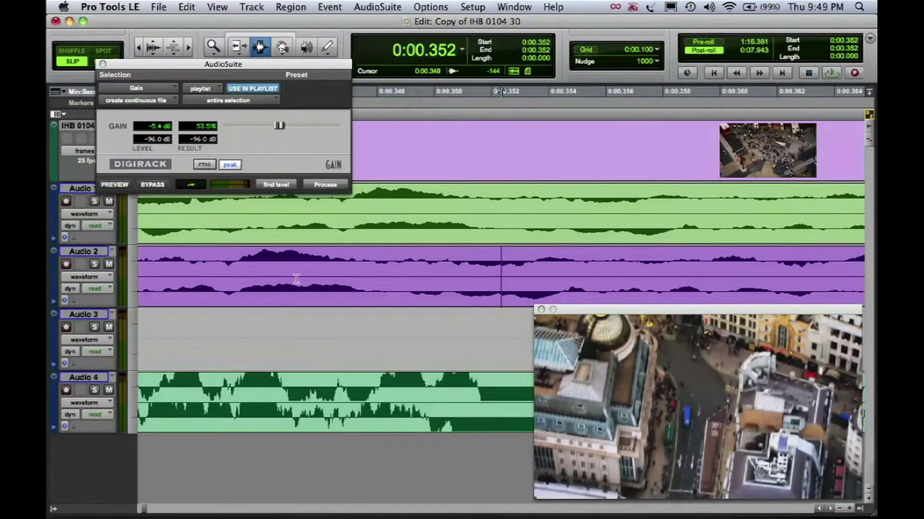
left_click(281, 47)
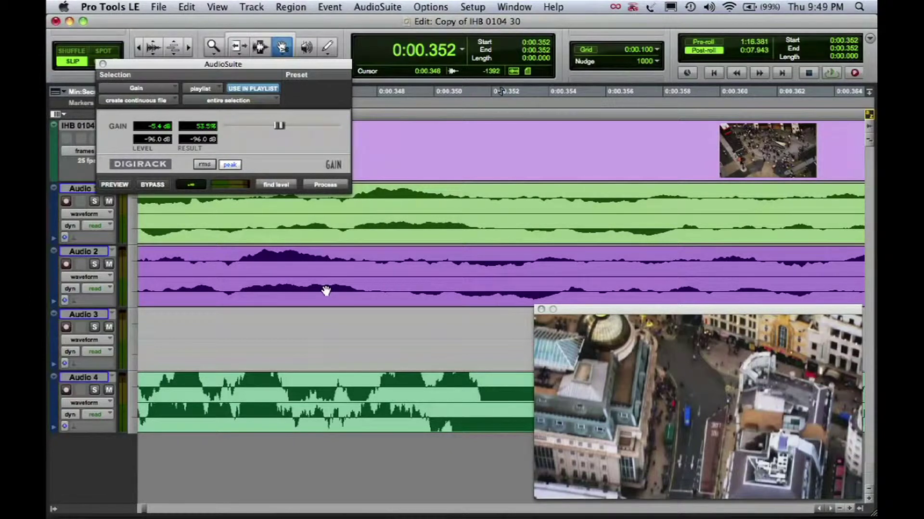
left_click_drag(310, 288, 358, 295)
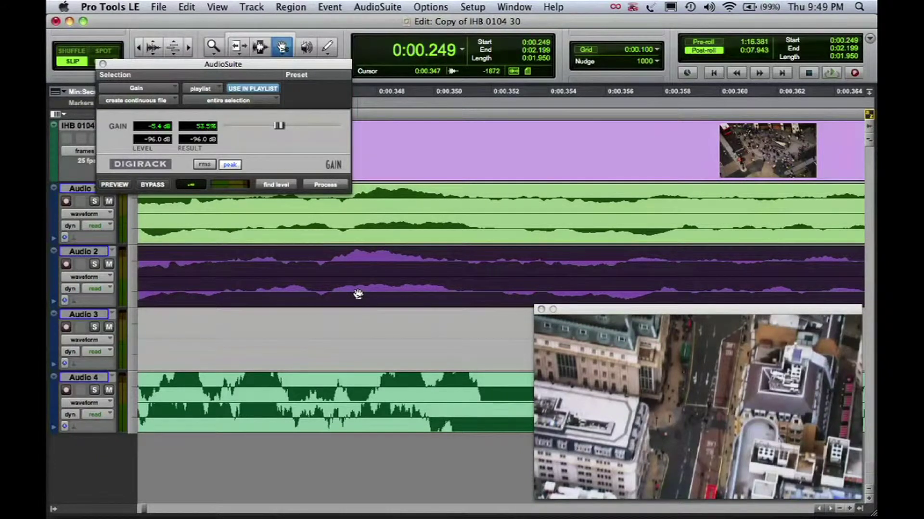
Set the nudge value to 1 sample.
key("super+bracketleft")
key("super+bracketleft")
key("super+bracketleft")
key("super+bracketleft")
key("super+bracketleft")
key("super+bracketleft")
key("super+bracketleft")
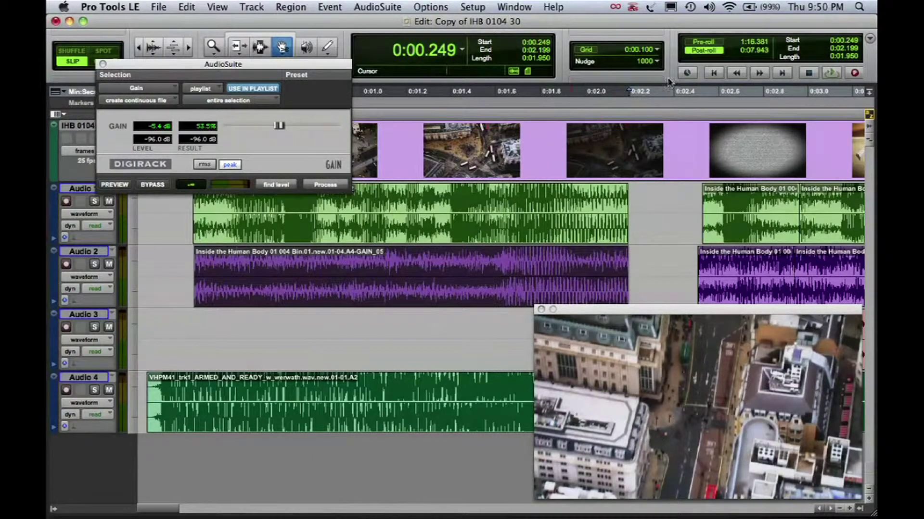
left_click(657, 61)
left_click(673, 104)
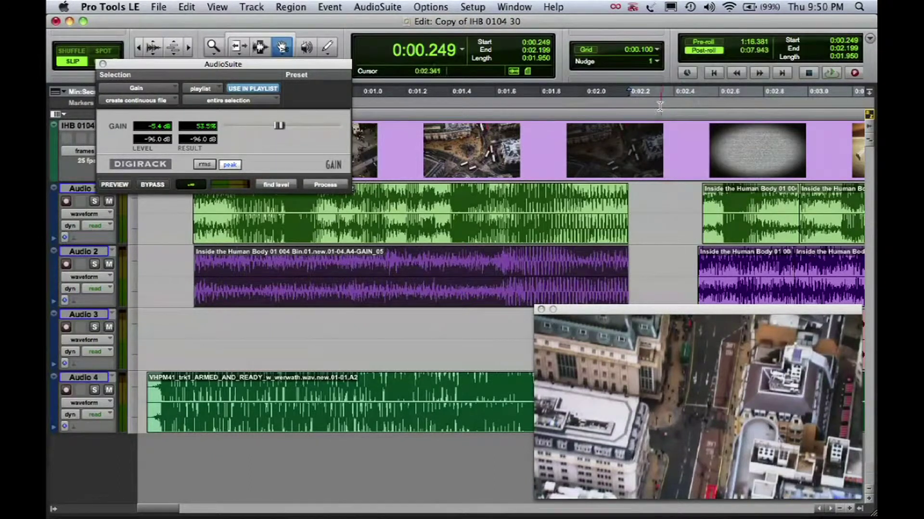
left_click(658, 62)
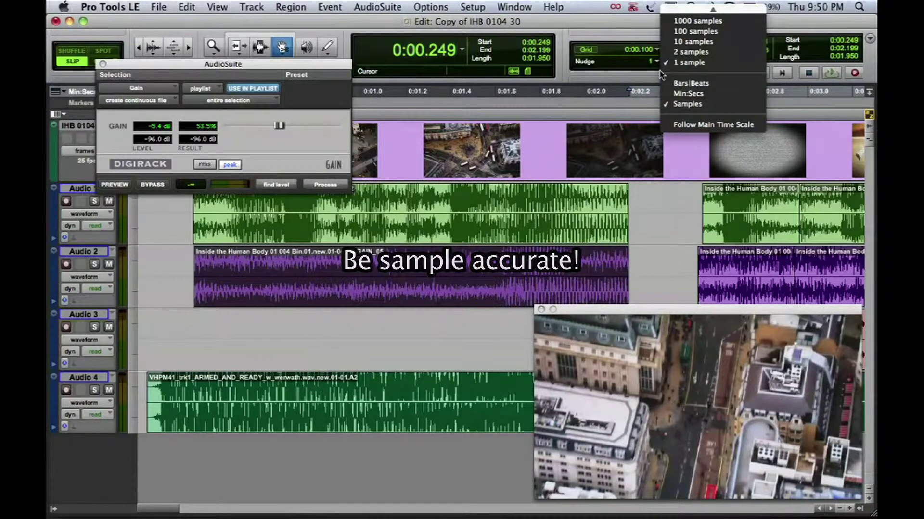
Select the first Audio 2 region and shift it very slightly later while comparing its waveform peaks with Audio 1.
left_click(661, 75)
left_click(212, 284)
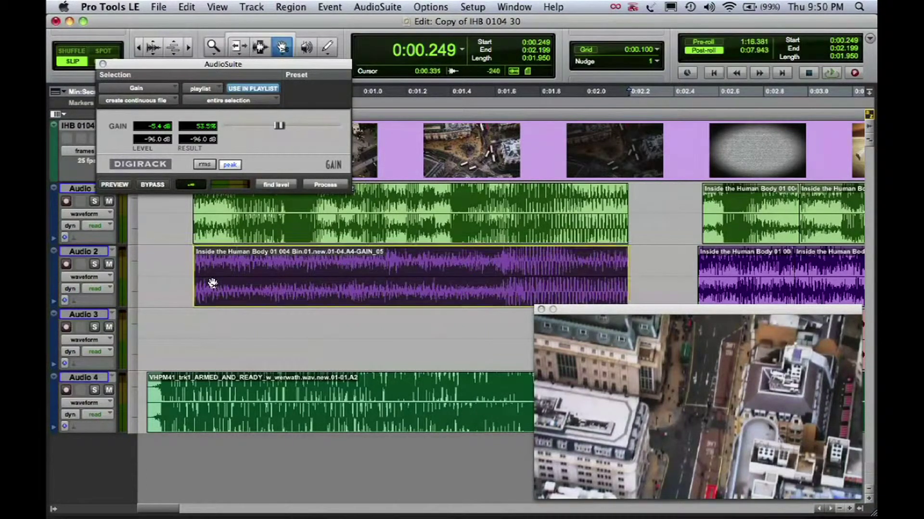
key("super+bracketright")
key("super+bracketright")
key("super+bracketright")
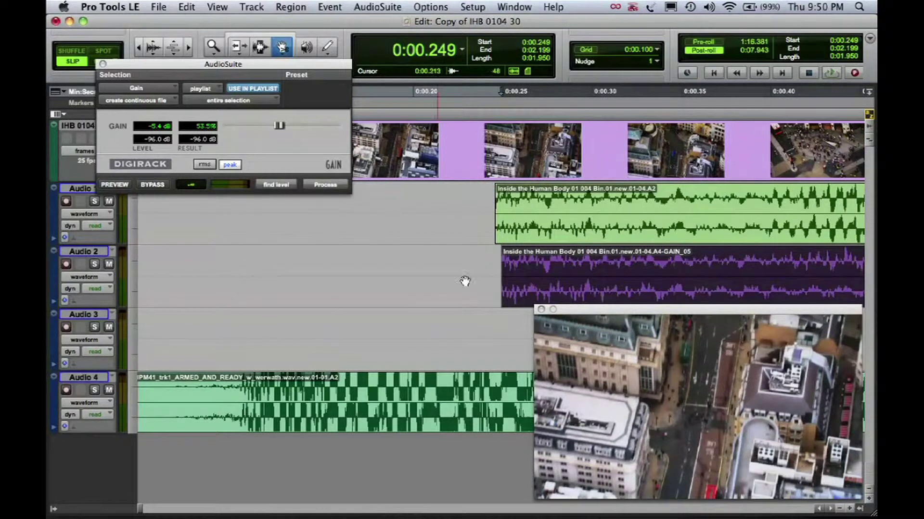
key("super+bracketright")
key("super+bracketright")
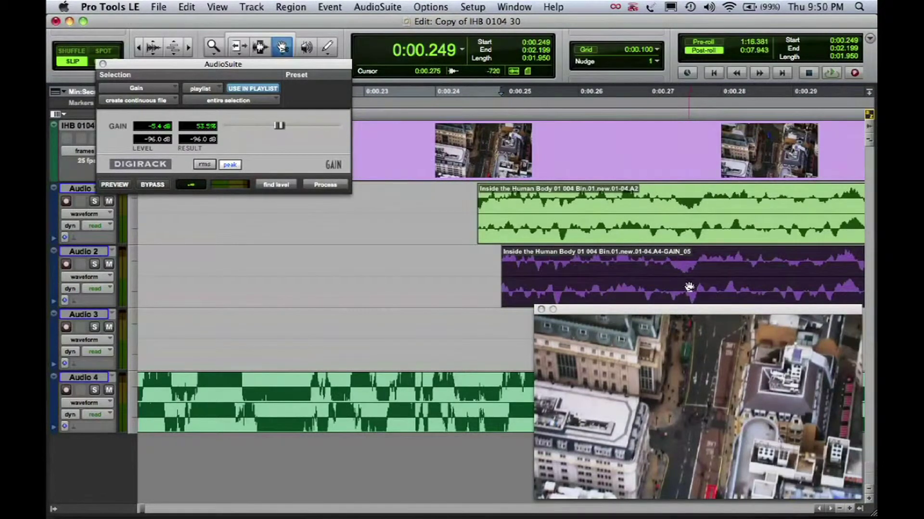
left_click(831, 508)
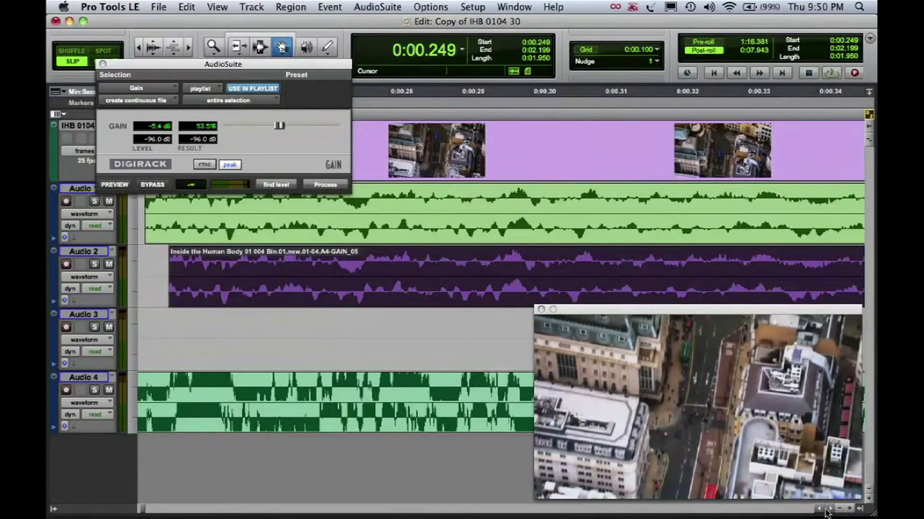
left_click_drag(325, 275, 327, 274)
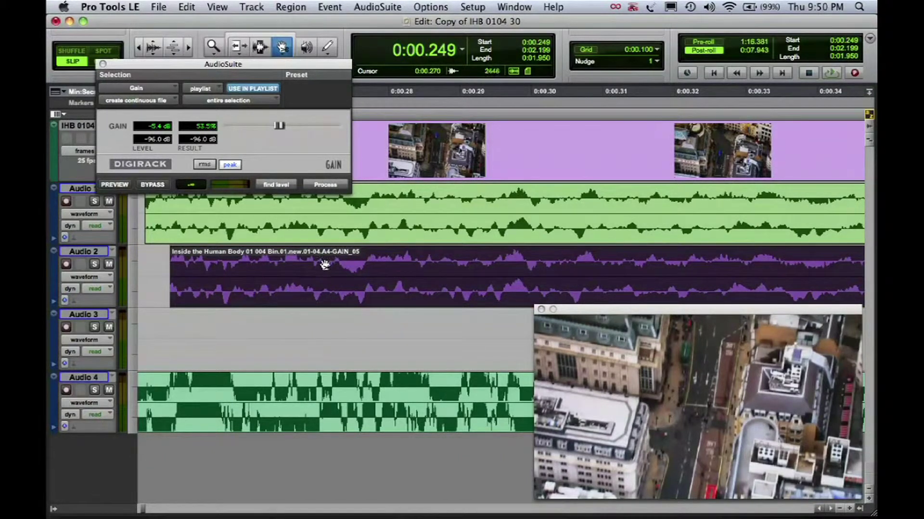
key("super+bracketleft")
key("super+bracketleft")
key("super+bracketleft")
key("super+bracketleft")
key("super+bracketleft")
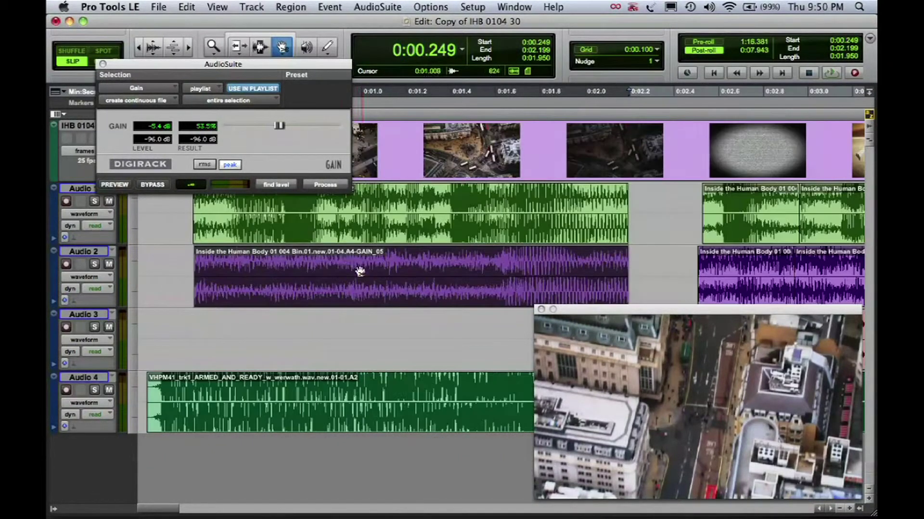
Close the Gain window and audition the first region with Audio 1 soloed, and again with only Audio 2 soloed.
left_click(343, 243)
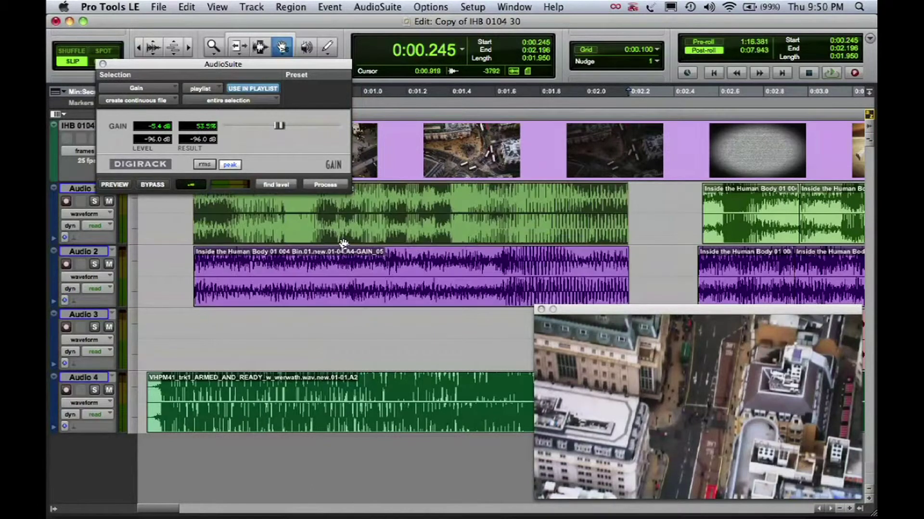
left_click(103, 64)
left_click(95, 203)
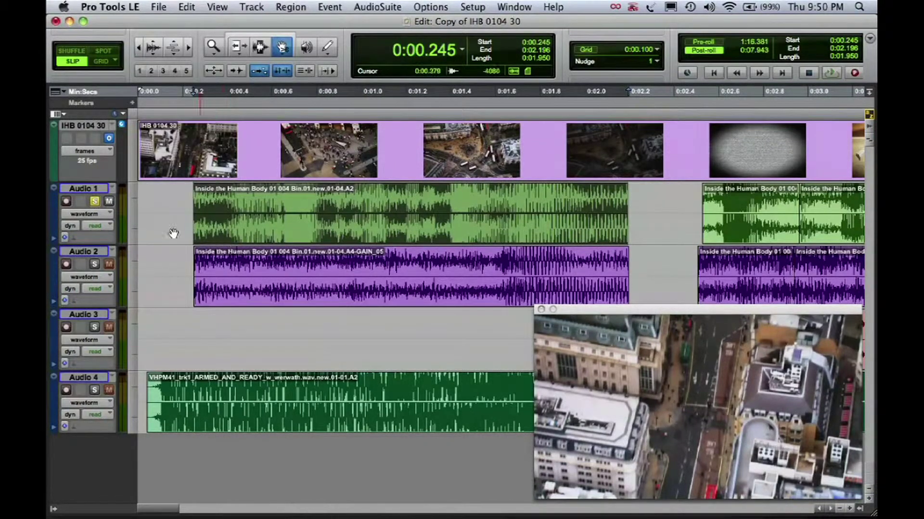
key("space")
key("space")
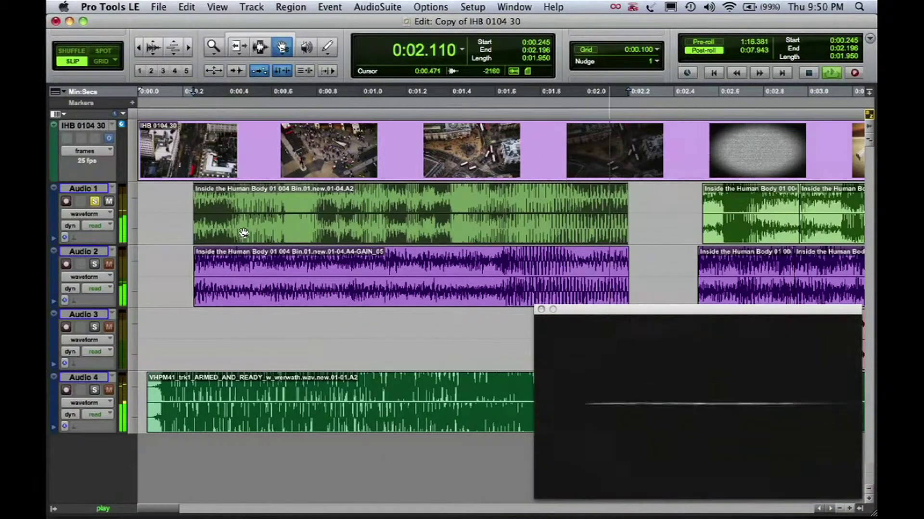
left_click(91, 266)
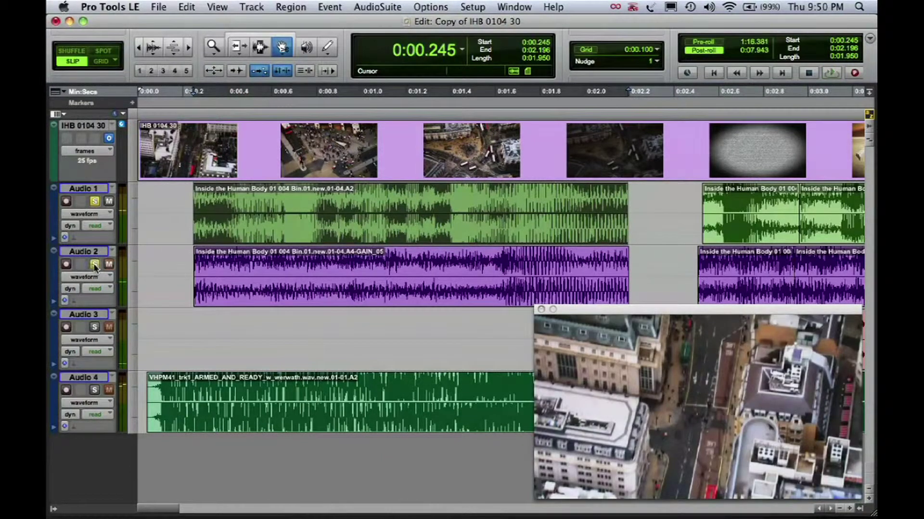
key("space")
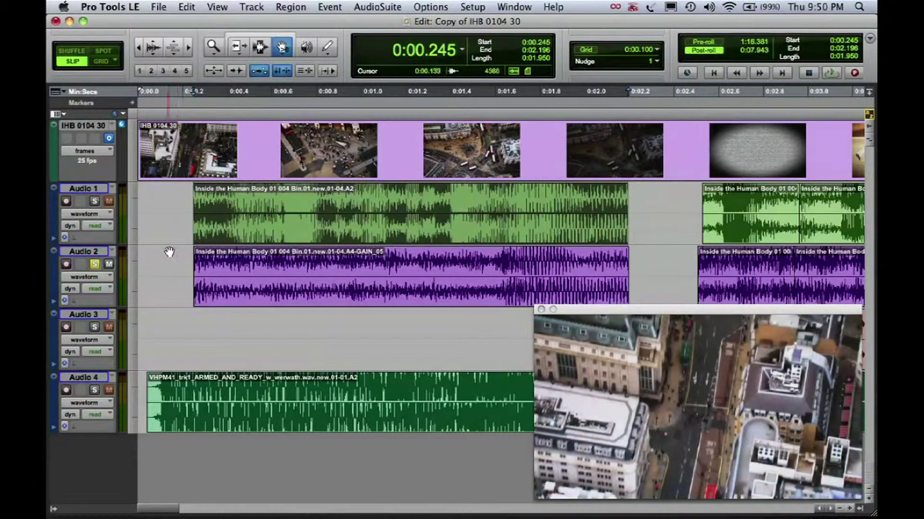
Recheck the first Audio 2 region's waveform against Audio 1 and solo Audio 1 together with Audio 2.
left_click(230, 283)
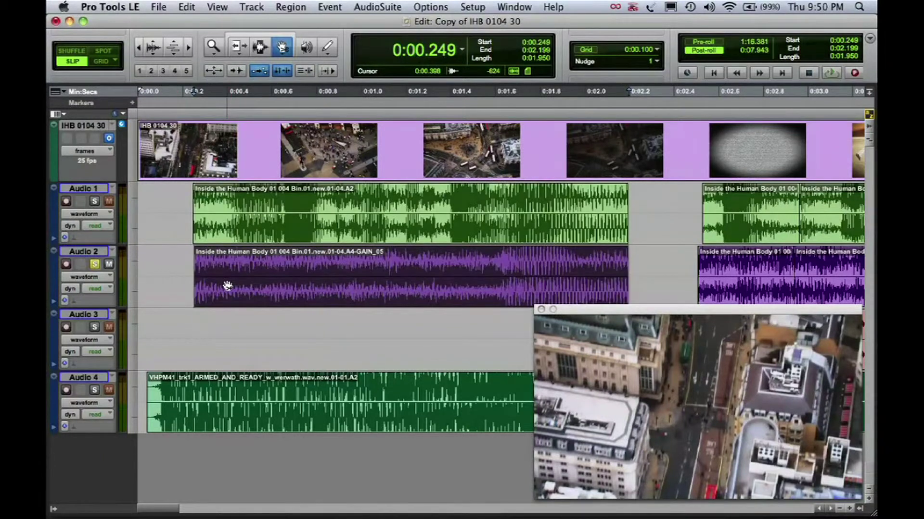
key("super+bracketright")
key("super+bracketright")
key("super+bracketright")
key("super+bracketleft")
key("super+bracketleft")
key("super+bracketleft")
left_click(94, 201)
Apply AudioSuite Invert processing to the whole first region on Audio 2.
left_click(152, 280)
left_click(255, 289)
left_click(373, 7)
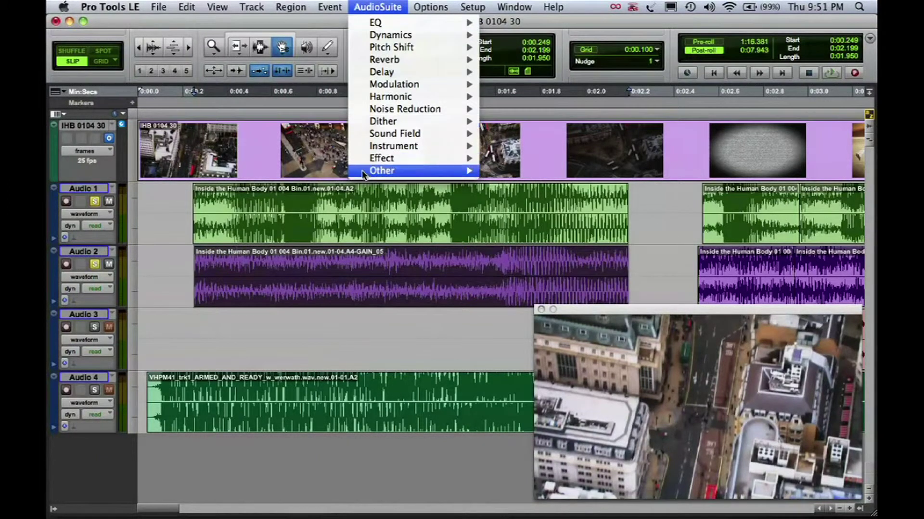
mouse_move(364, 173)
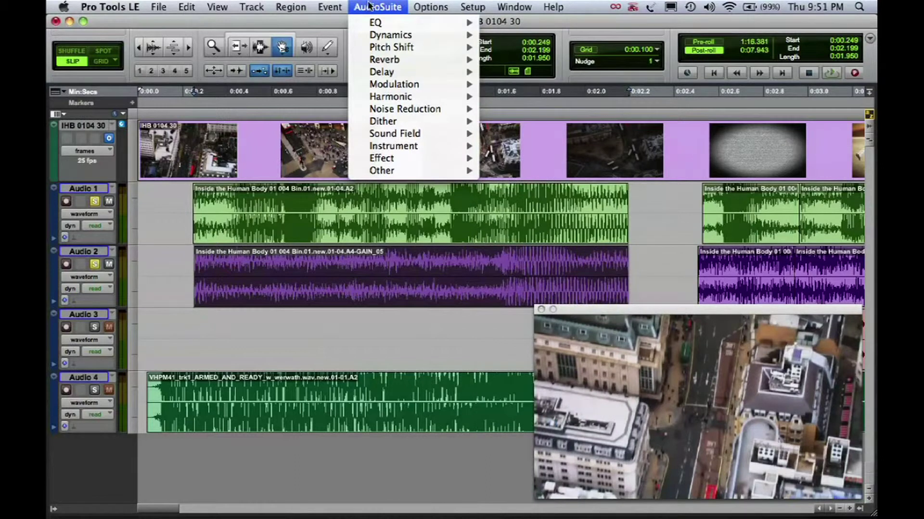
left_click(370, 5)
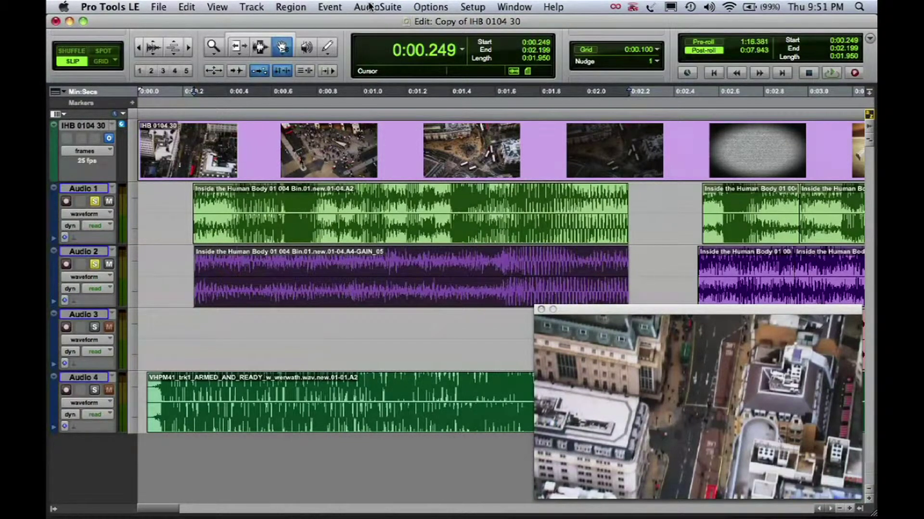
left_click(378, 7)
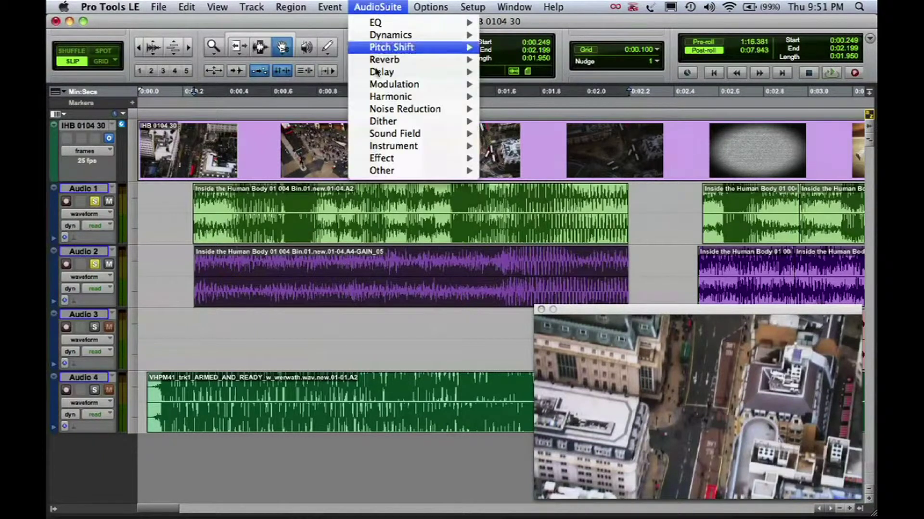
mouse_move(400, 172)
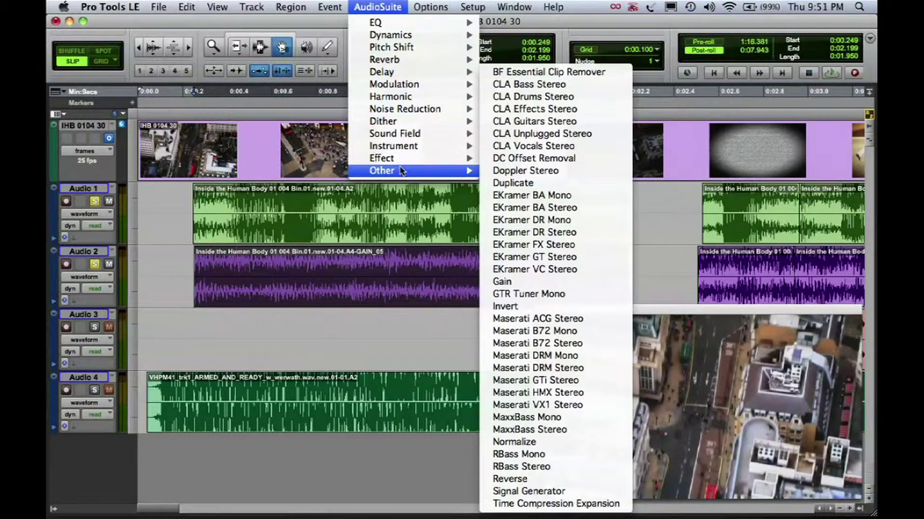
left_click(556, 308)
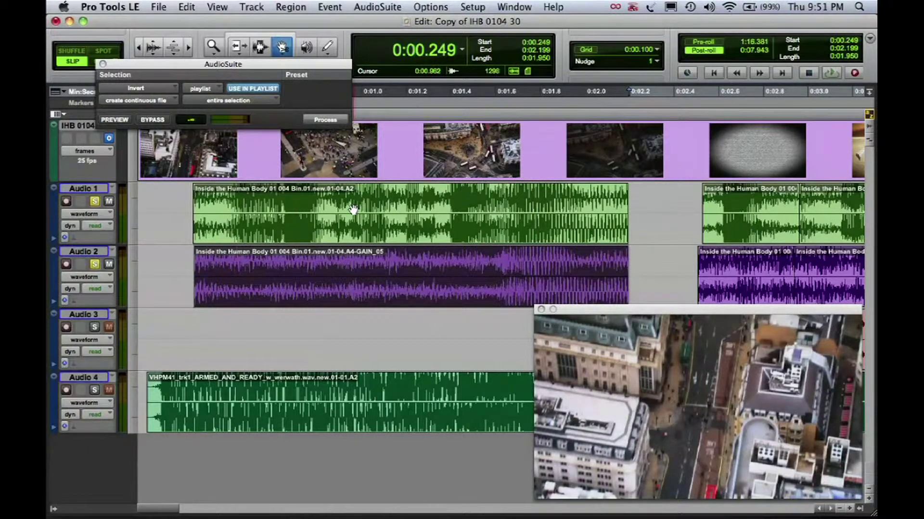
left_click(325, 120)
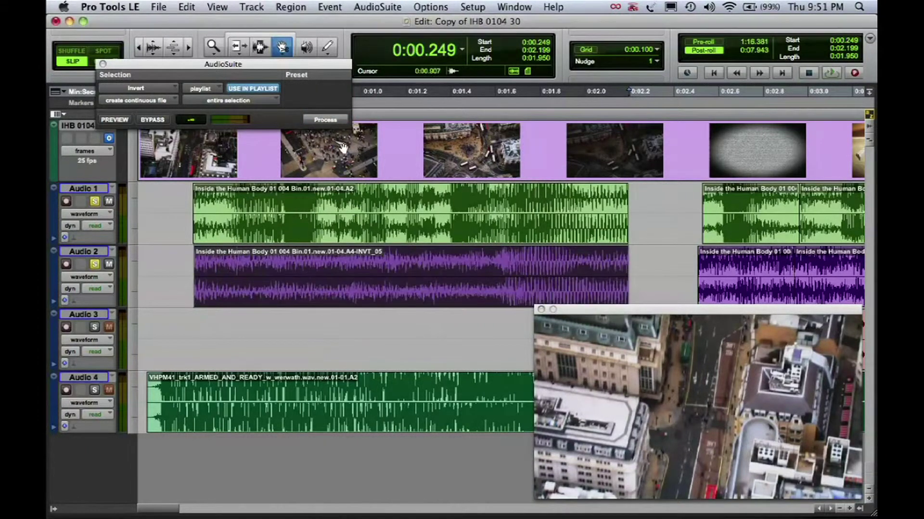
Delete the short opening portion of the first regions on Audio 1 and Audio 2 so both start at 0:00.270.
left_click(240, 47)
left_click(260, 47)
left_click_drag(195, 214, 209, 276)
key("Delete")
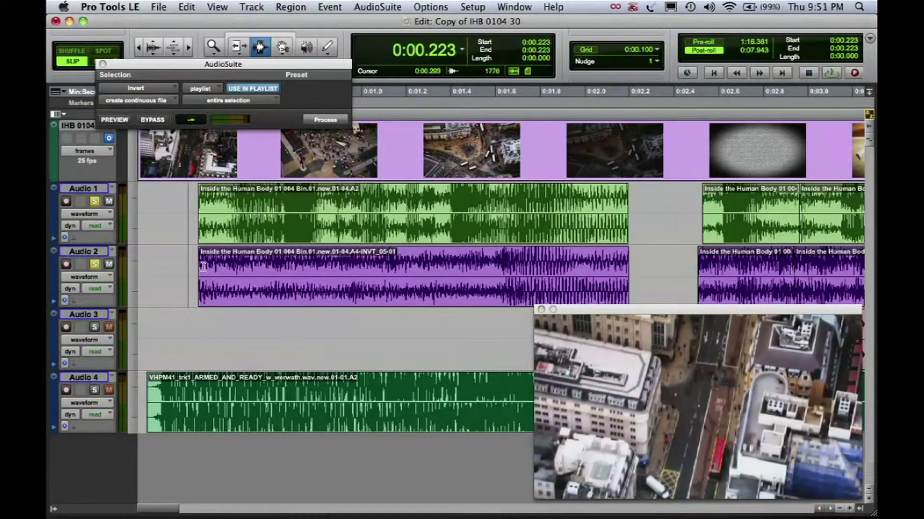
Play the soloed Audio 1 and Audio 2 tracks from about 0:00.247, just before the trimmed regions.
left_click(257, 278)
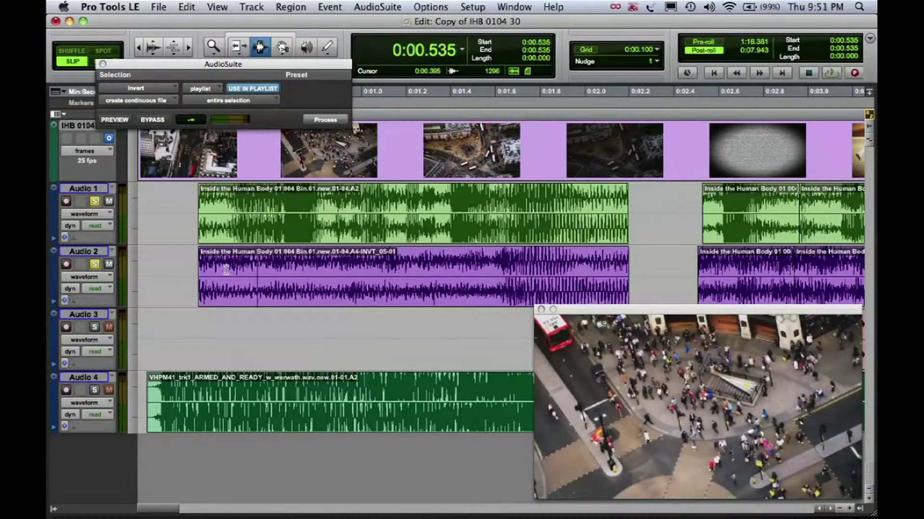
left_click(254, 291)
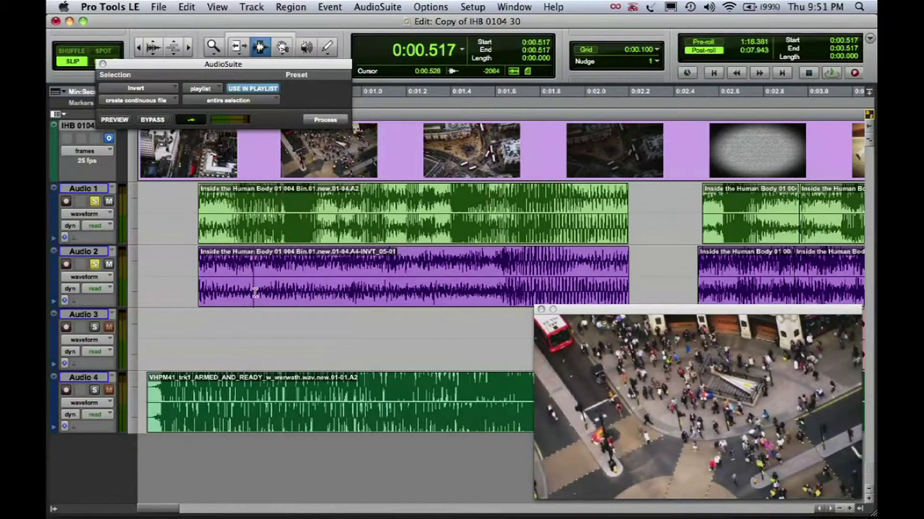
left_click(195, 250)
key("space")
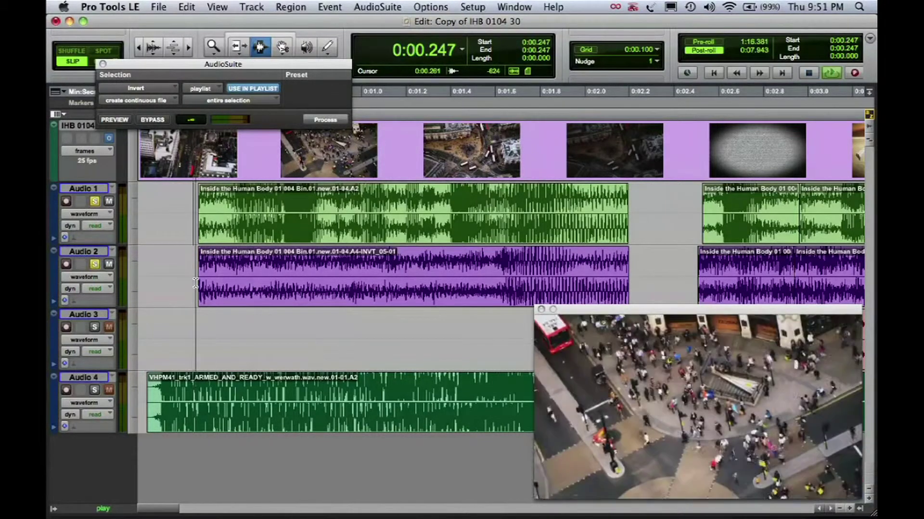
left_click(281, 273)
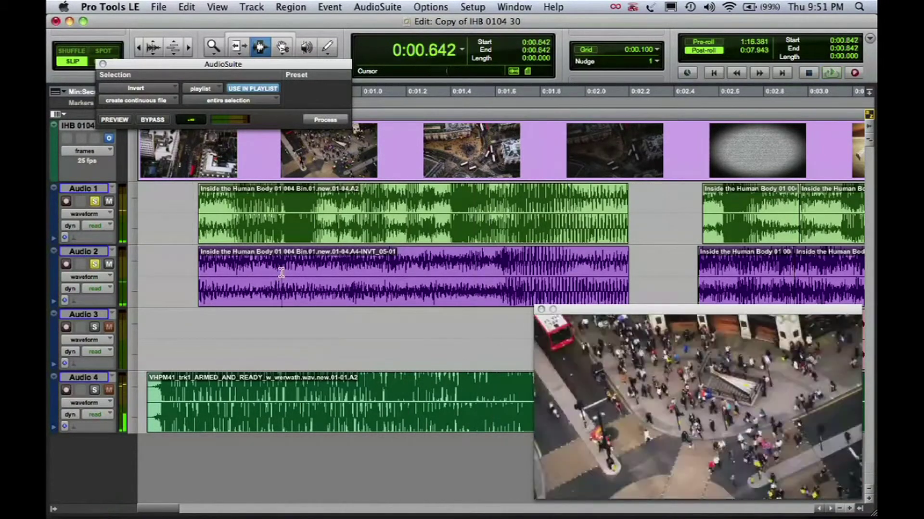
Examine the inverted Audio 2 waveform against Audio 1 around 0:00.334 in close detail.
double_click(281, 275)
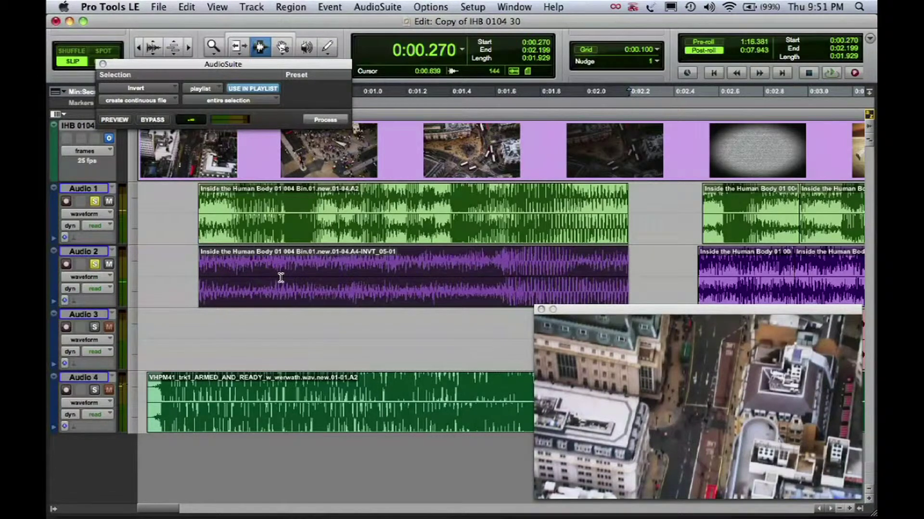
key("super+bracketright")
key("super+bracketright")
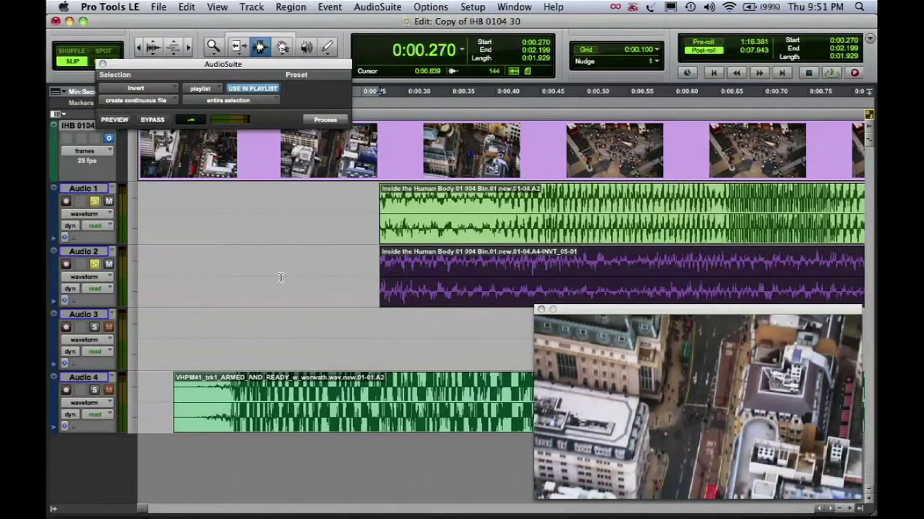
left_click(437, 265)
key("super+bracketright")
key("super+bracketright")
key("super+bracketright")
key("super+bracketright")
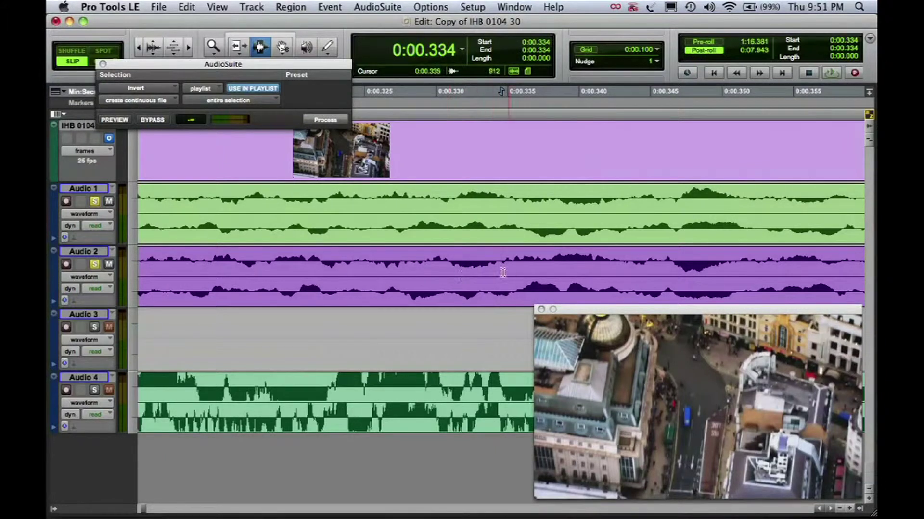
key("super+bracketleft")
key("super+bracketleft")
key("super+bracketleft")
key("super+bracketleft")
key("super+bracketleft")
key("super+bracketleft")
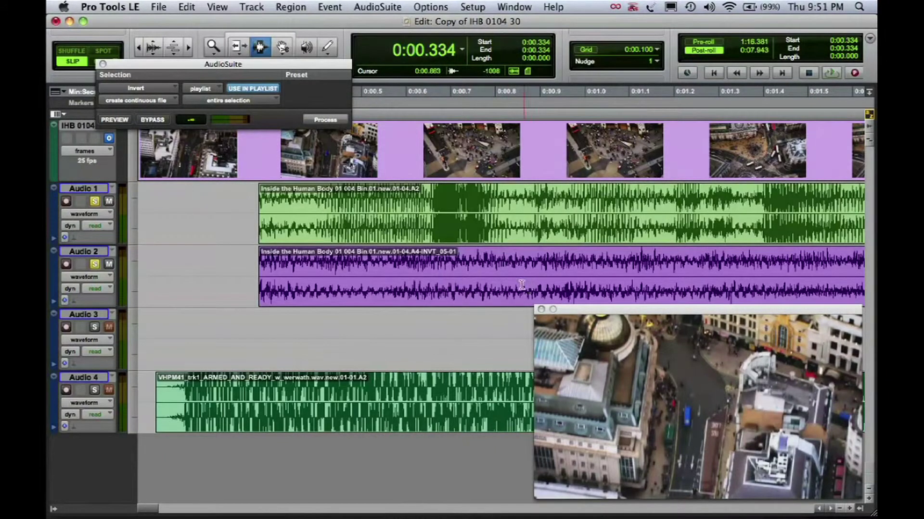
Select the whole first Audio 2 region and repeatedly play it together with Audio 1 to listen for phase cancellation.
left_click(515, 282)
double_click(515, 282)
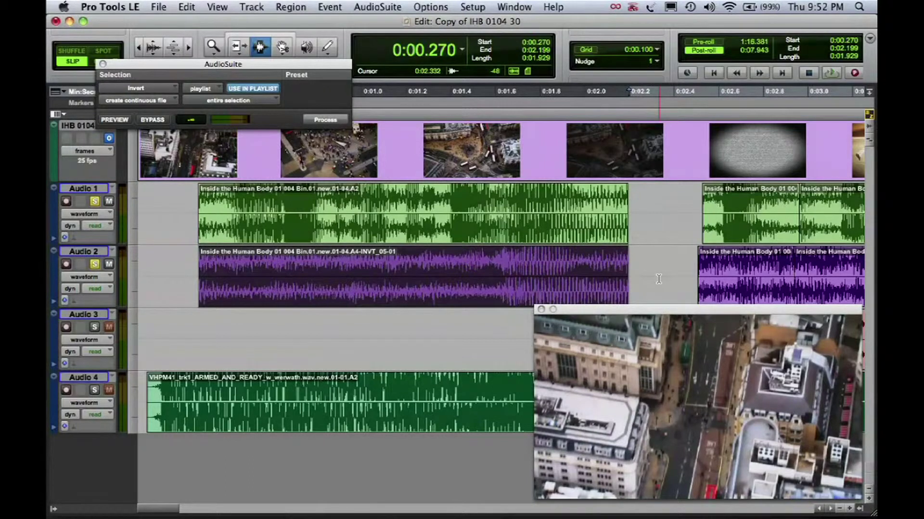
key("space")
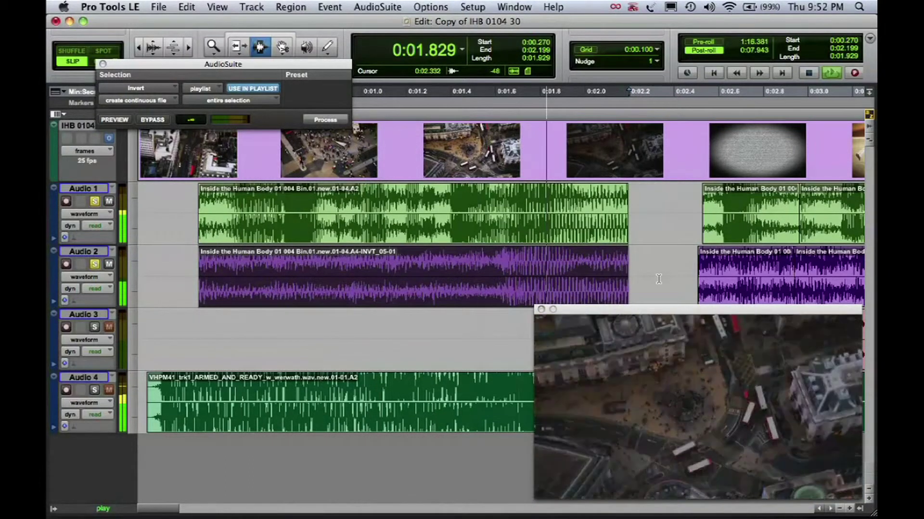
key("space")
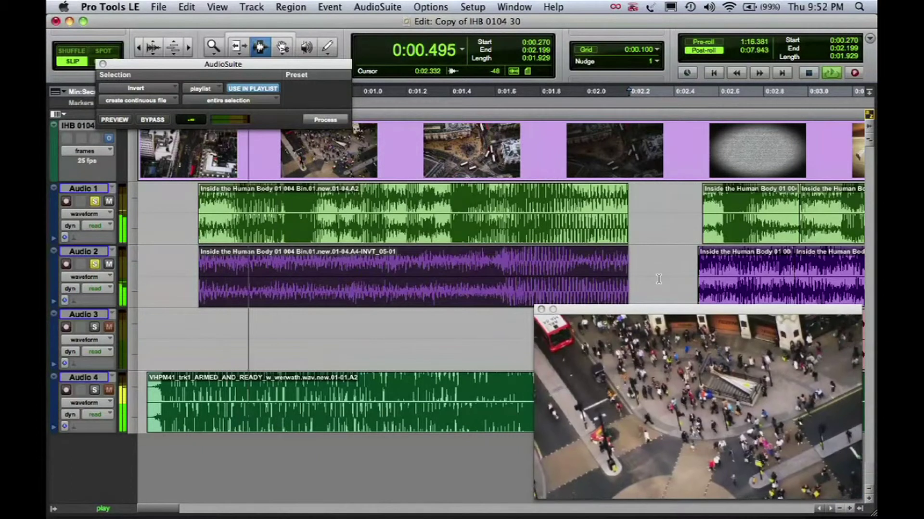
key("space")
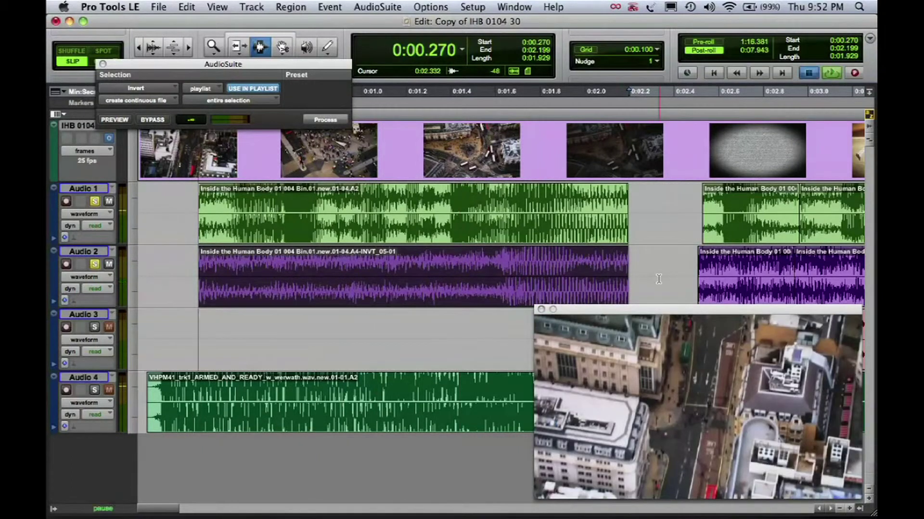
key("space")
key("space")
key("space")
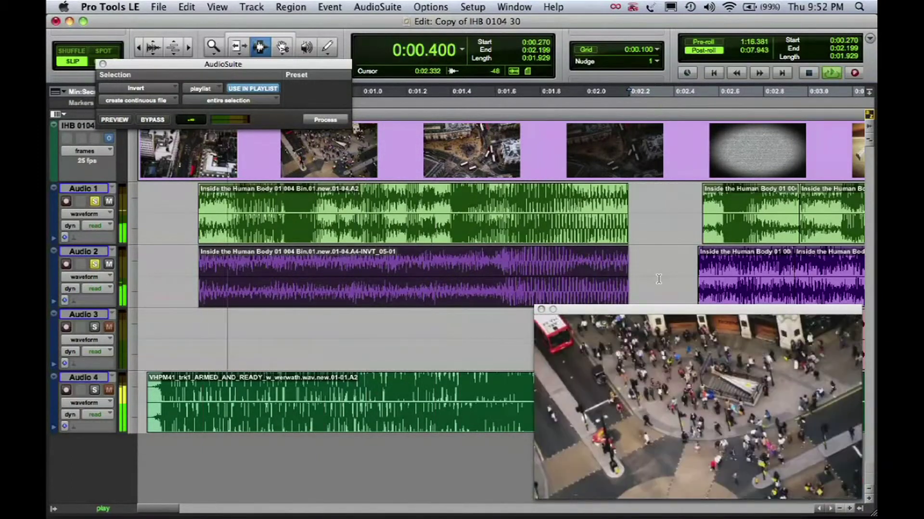
key("space")
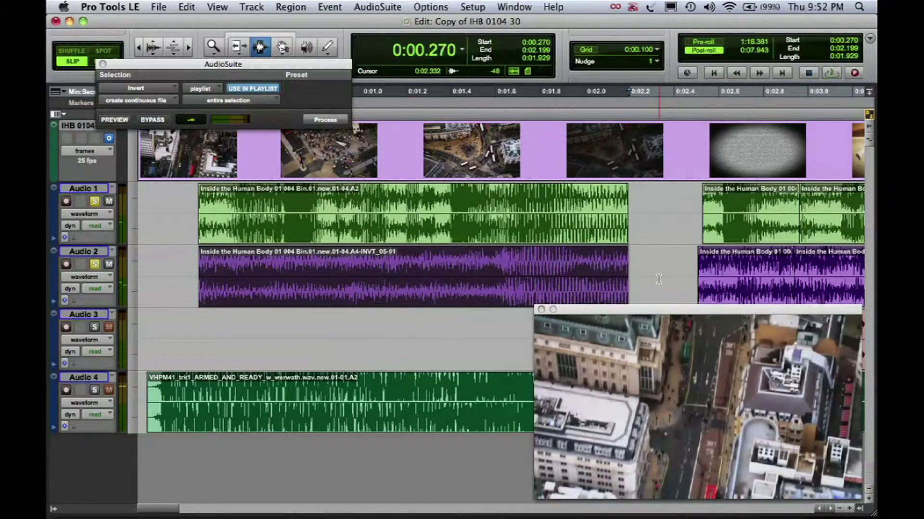
key("space")
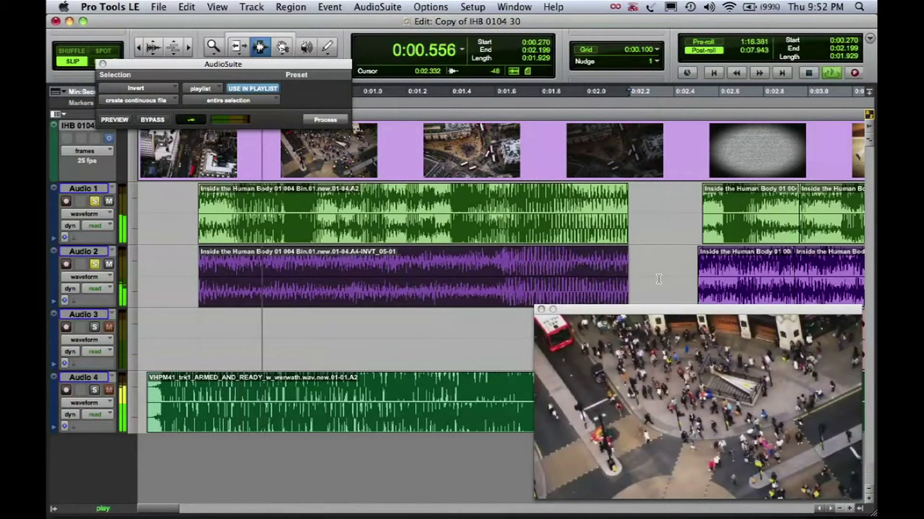
Replay the selected inverted Audio 2 region against Audio 1 several times from 0:00.270 to judge the phase cancellation.
key("space")
key("space")
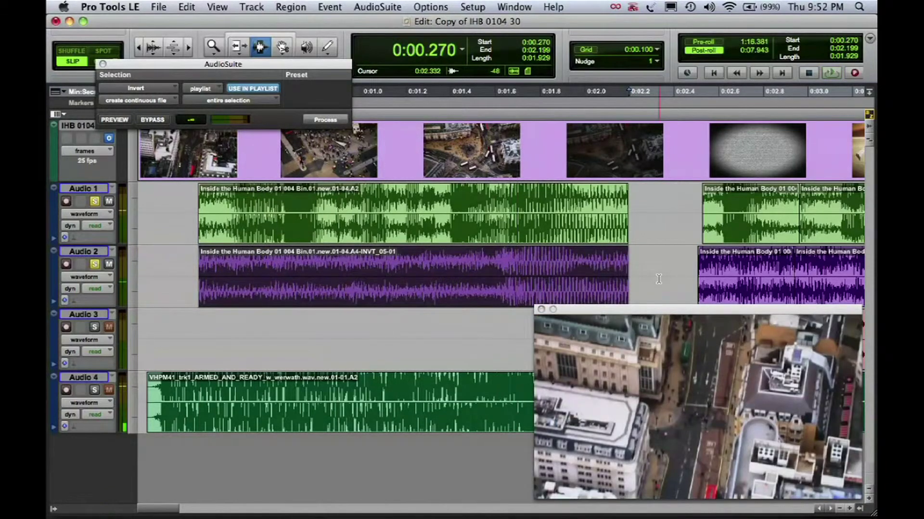
key("space")
key("space")
key("space")
key("space")
key("space")
key("space")
key("space")
key("space")
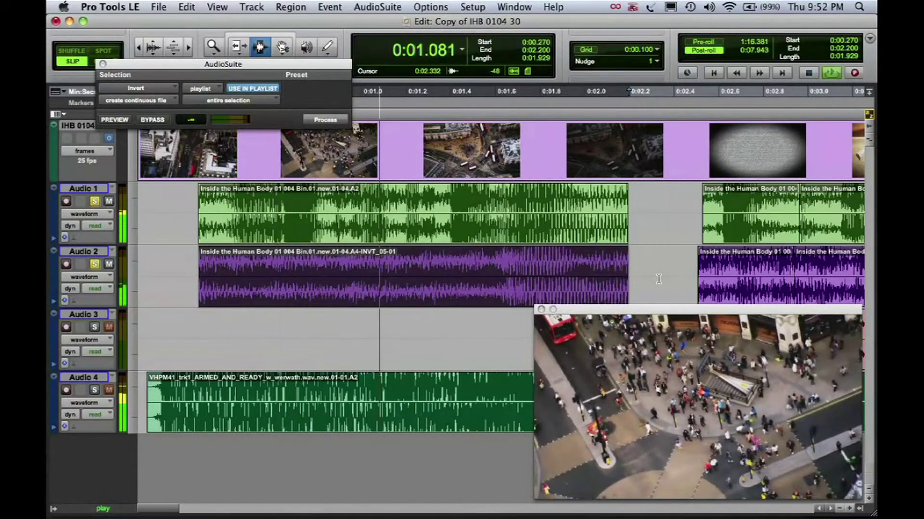
key("space")
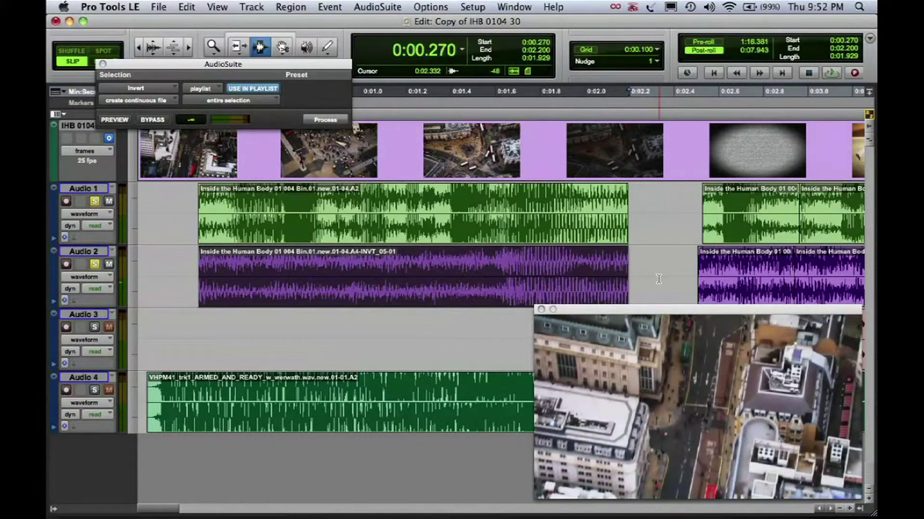
key("space")
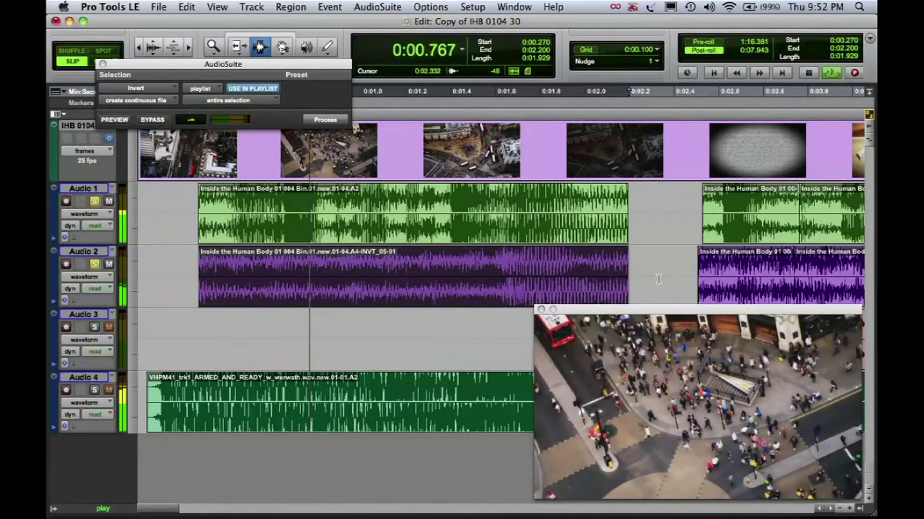
key("space")
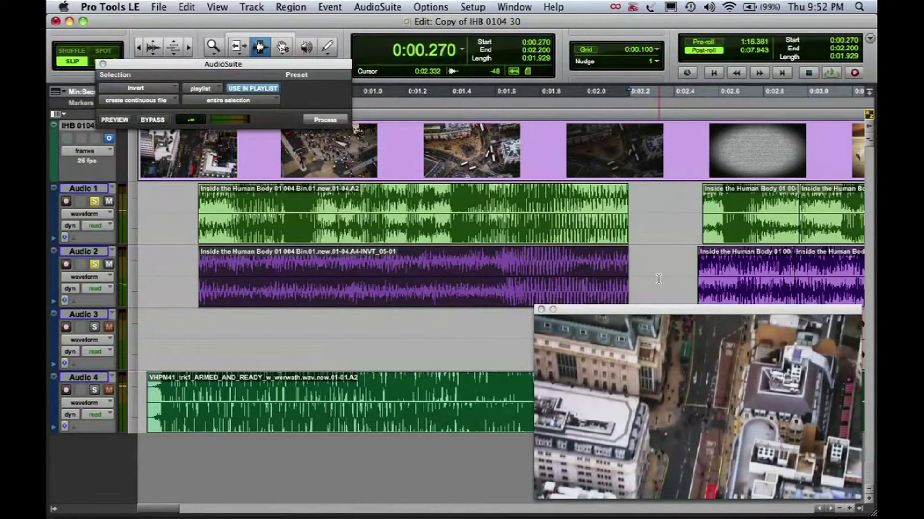
Nudge the first Audio 2 region slightly later to start at 0:00.271, replaying it with Audio 1.
key("space")
key("space")
key("space")
key("space")
key("space")
key("space")
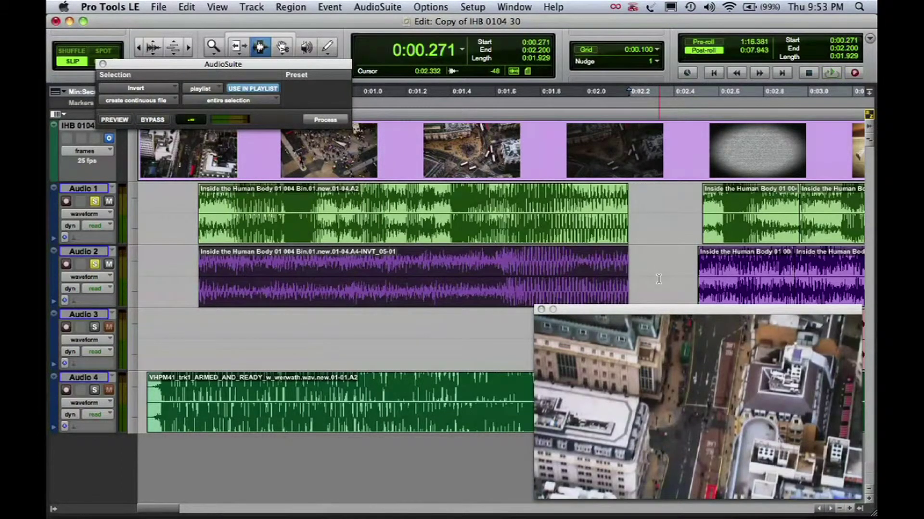
key("space")
key("space")
Compare the Audio 1 and Audio 2 waveforms up close around 0:00.373, and restore the selection of the first Audio 2 region.
key("super+bracketright")
key("super+bracketright")
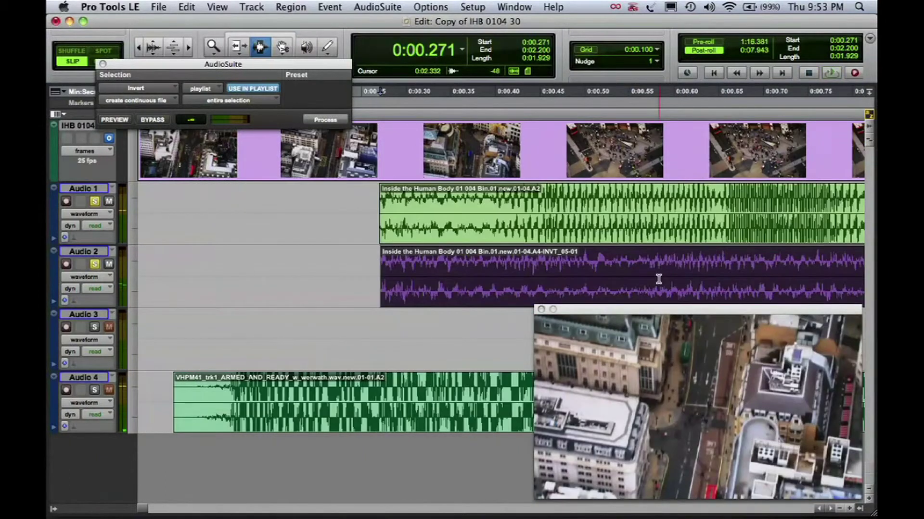
key("super+bracketright")
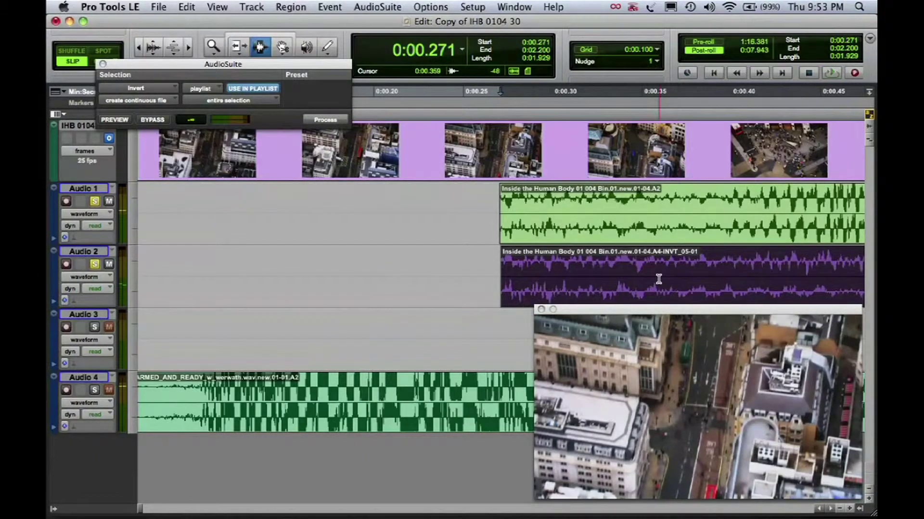
left_click(684, 279)
key("super+bracketright")
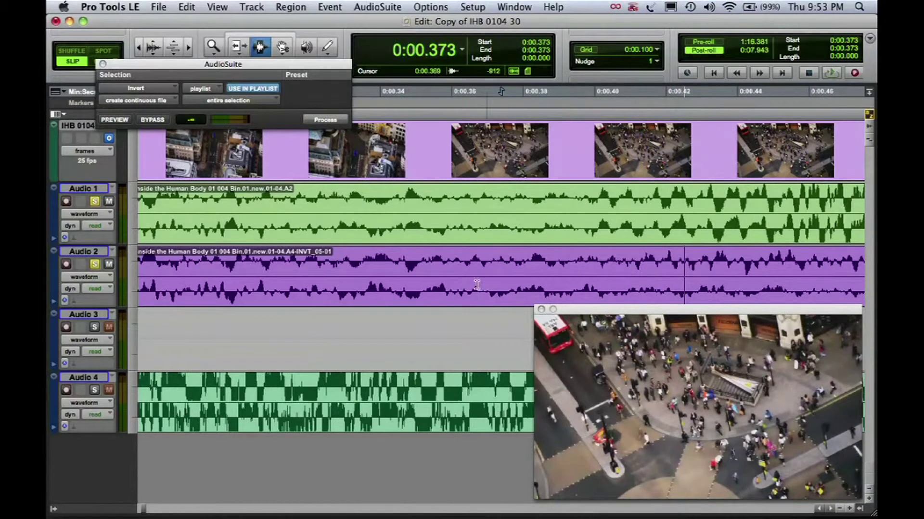
left_click(417, 285)
key("super+alt+z")
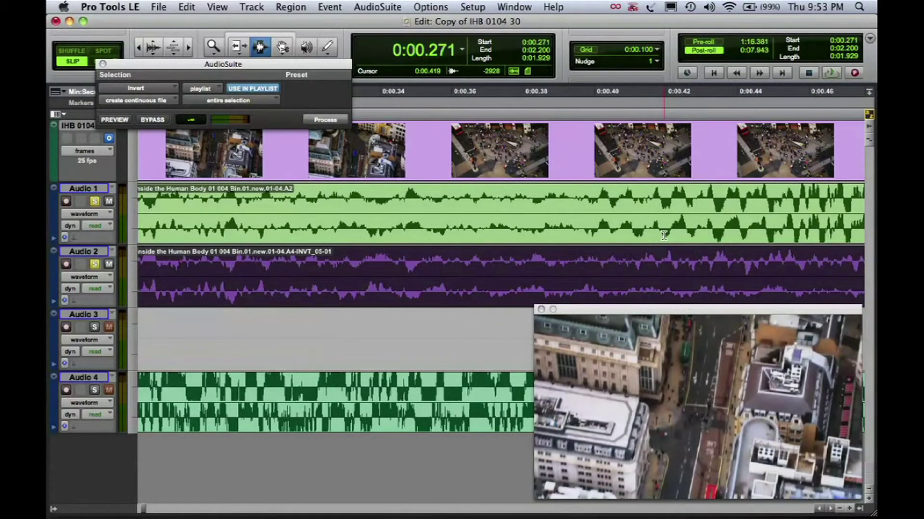
Play the nudged Audio 2 region together with Audio 1 repeatedly from 0:00.271 to check the cancellation.
key("space")
key("space")
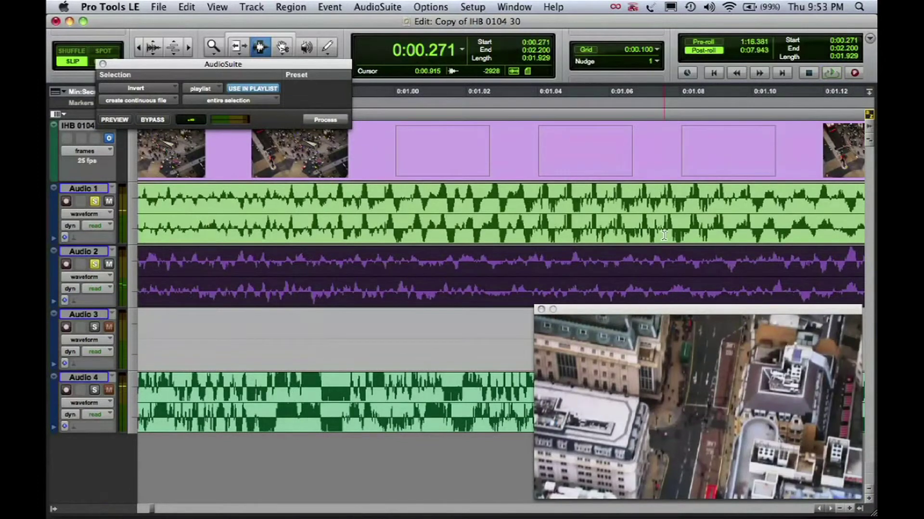
key("space")
key("space")
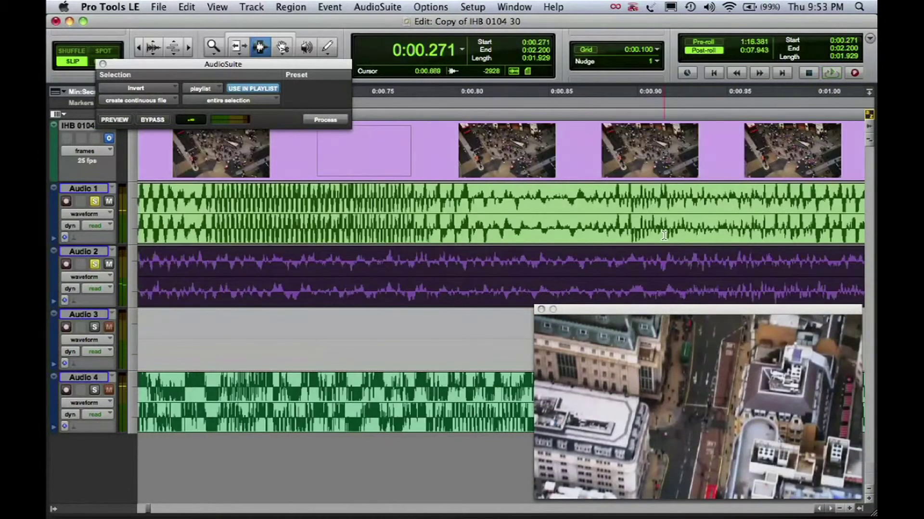
key("r")
key("r")
key("r")
key("r")
key("space")
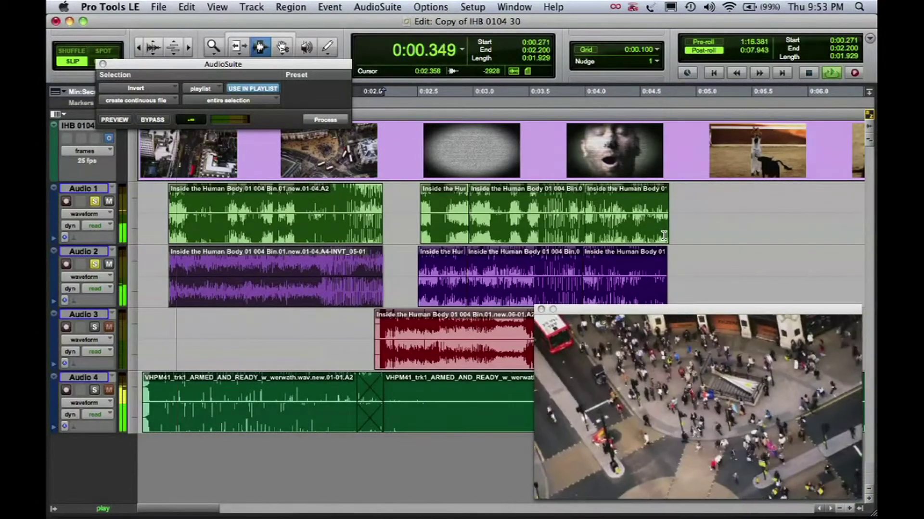
key("space")
key("space")
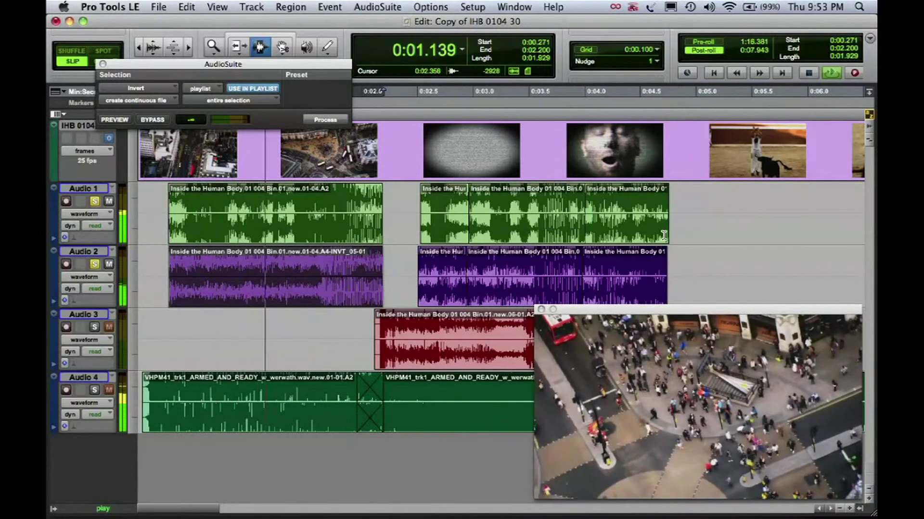
key("space")
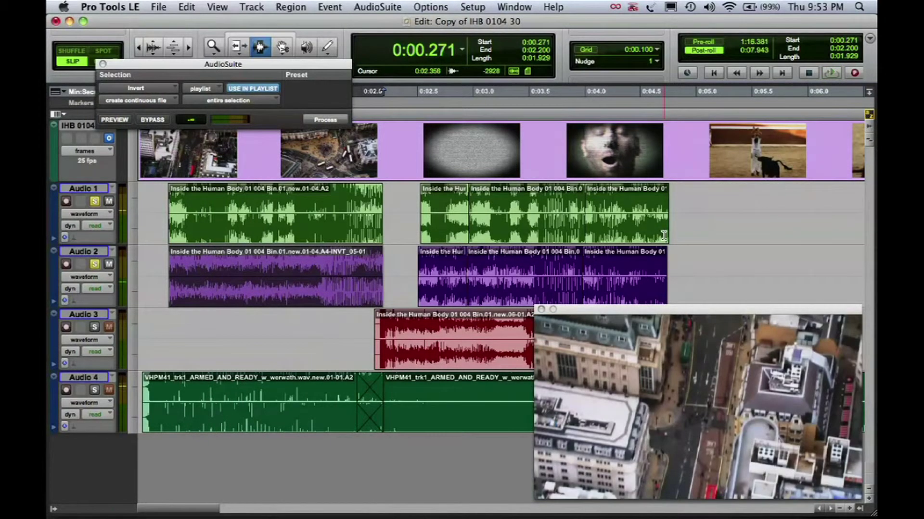
key("space")
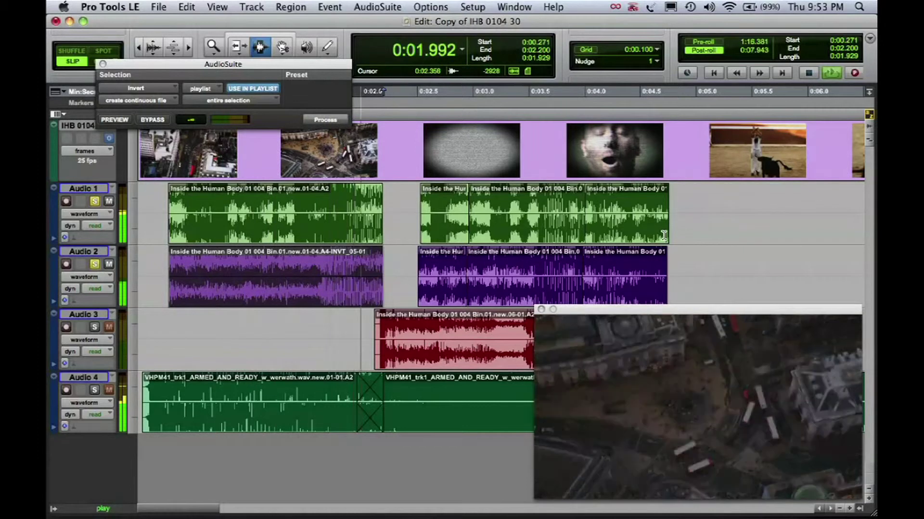
key("space")
key("space")
key("space")
key("space")
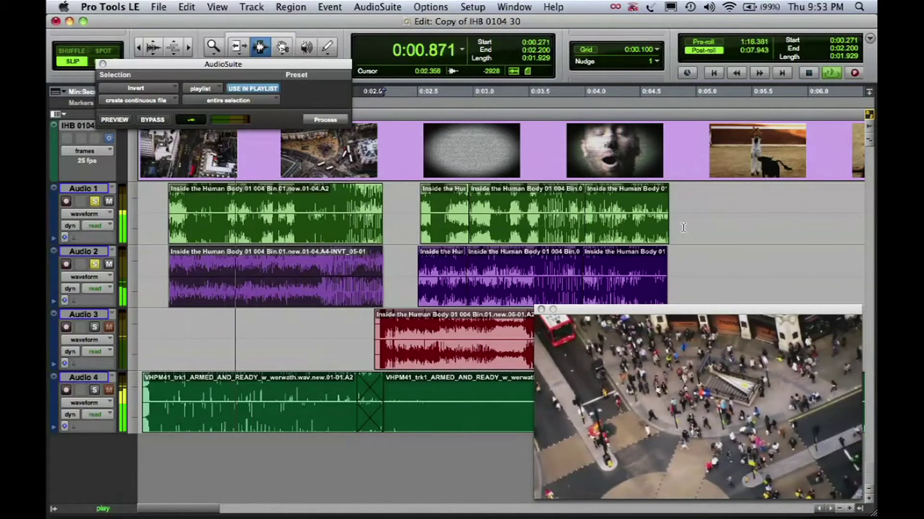
key("space")
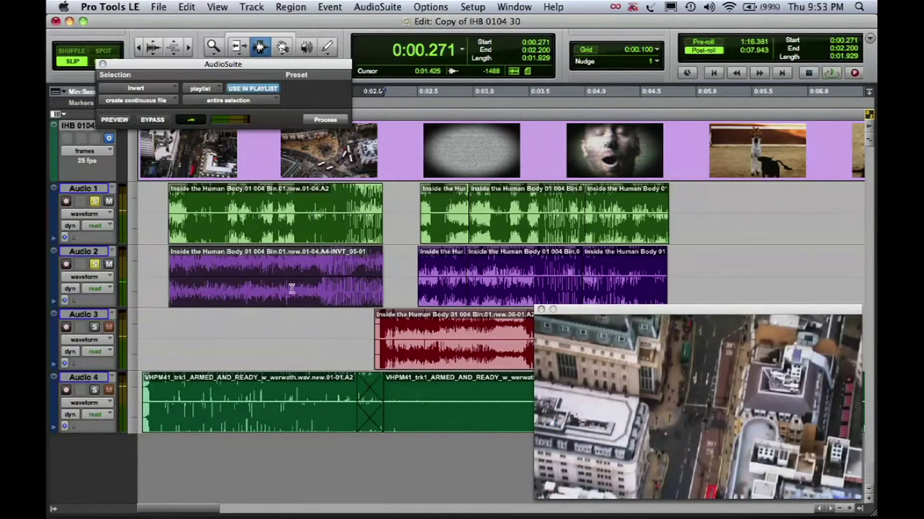
Show the volume automation of Audio 2 and slightly trim the volume line across its first region.
left_click(273, 288)
left_click(249, 287)
key("super+bracketright")
key("super+bracketright")
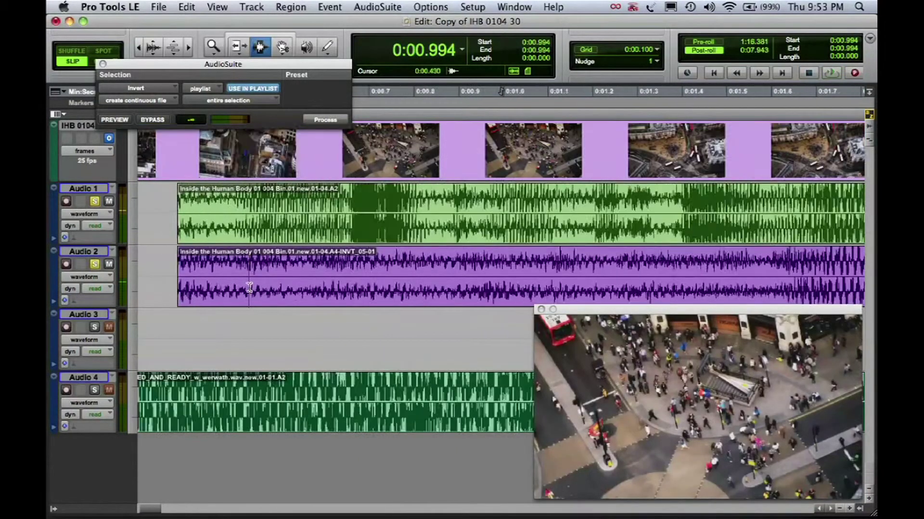
left_click(261, 288)
key("super+bracketright")
key("super+bracketright")
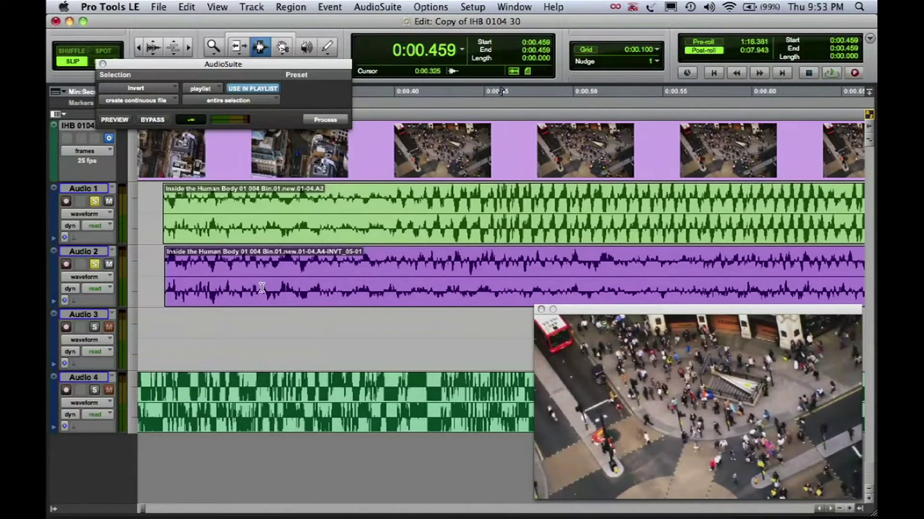
left_click(93, 284)
left_click(94, 291)
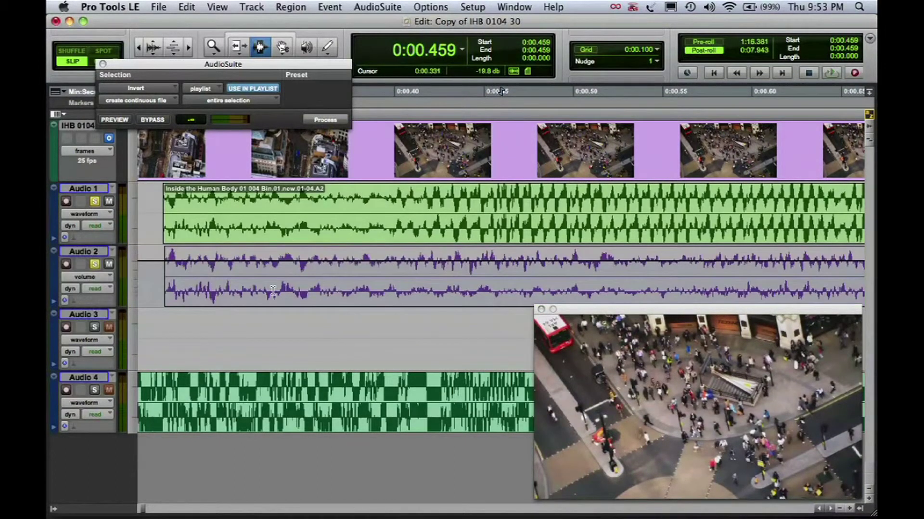
left_click(238, 48)
left_click_drag(321, 264, 321, 264)
key("super+bracketleft")
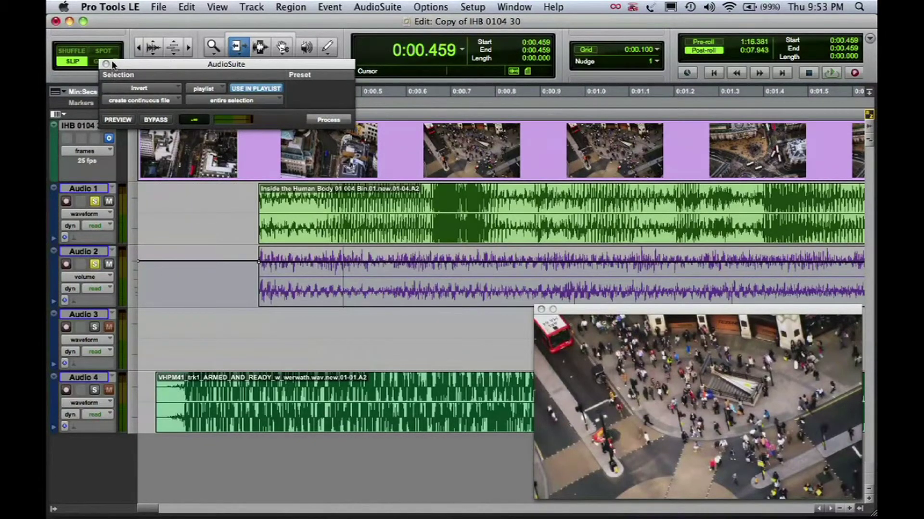
Close the AudioSuite window and play Audio 1 and Audio 2 together from about 0:00.218.
key("super+w")
left_click(258, 49)
left_click(238, 260)
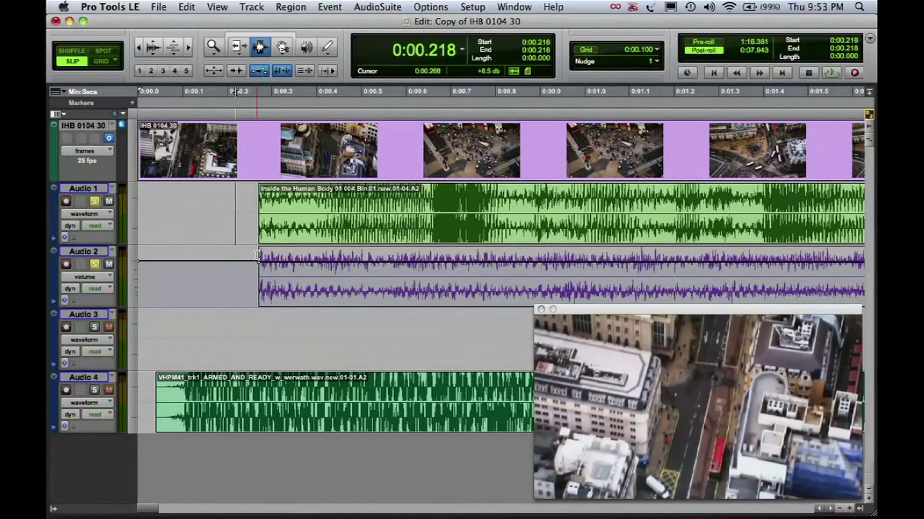
key("super+bracketleft")
key("super+bracketleft")
key("space")
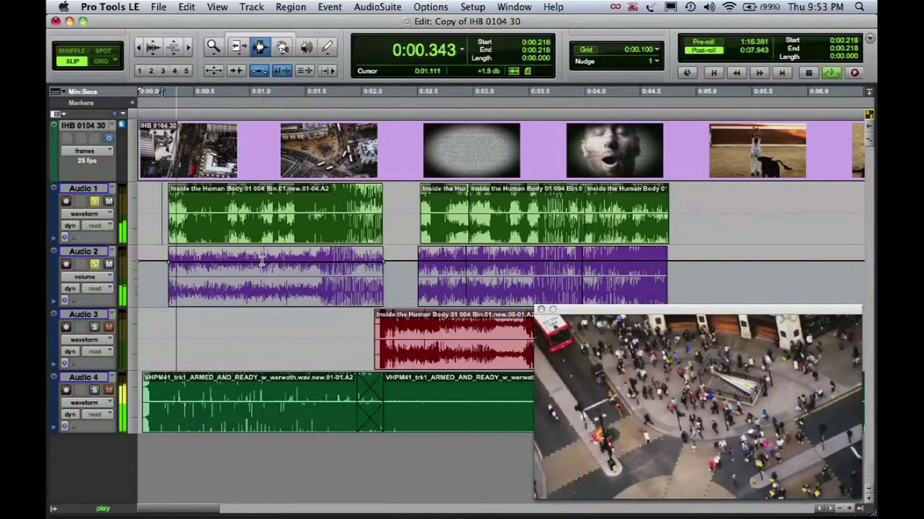
key("space")
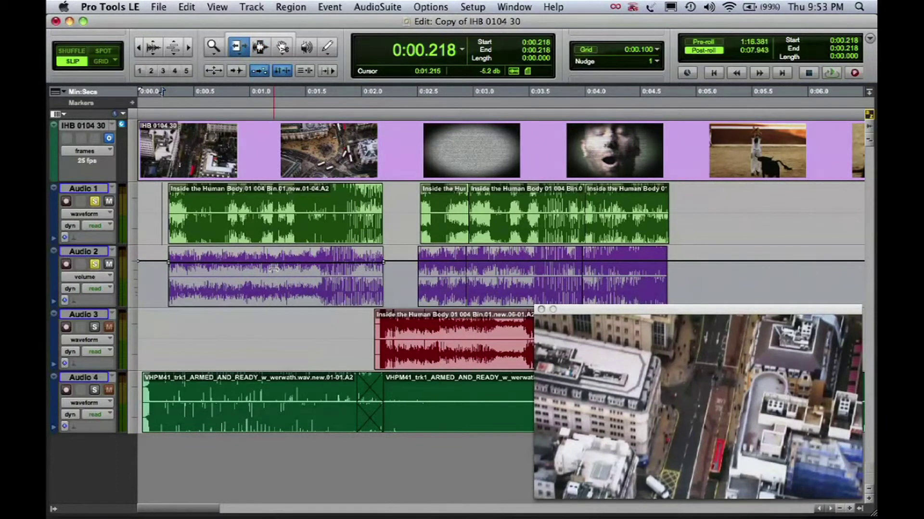
Fine-tune the volume of the first Audio 2 region to about -1.2 dB while replaying it against Audio 1.
key("space")
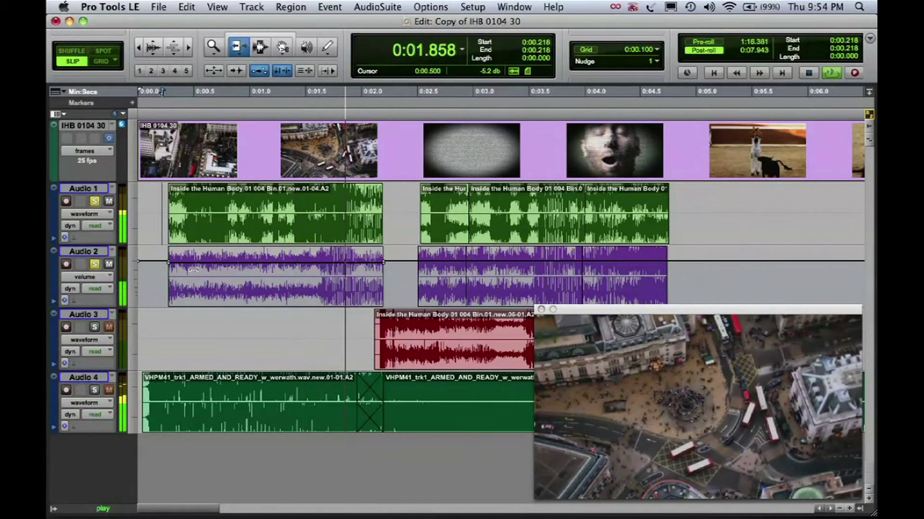
key("space")
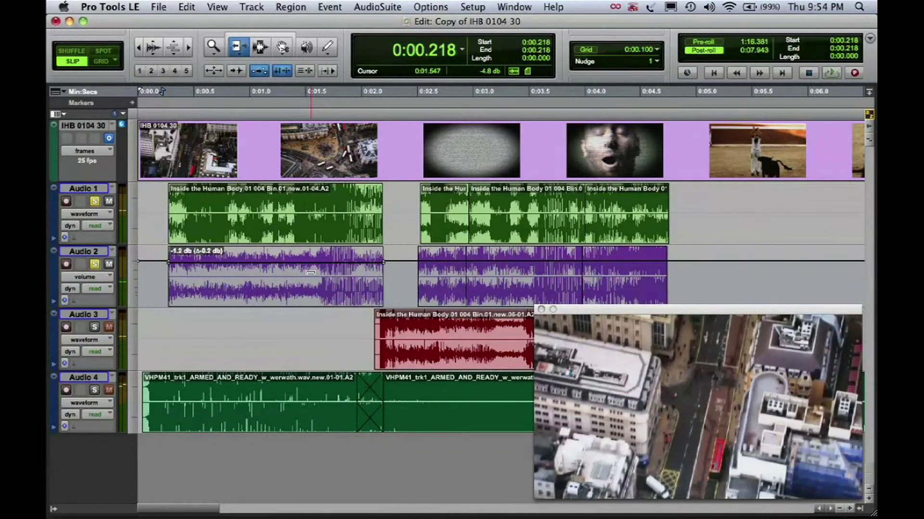
key("space")
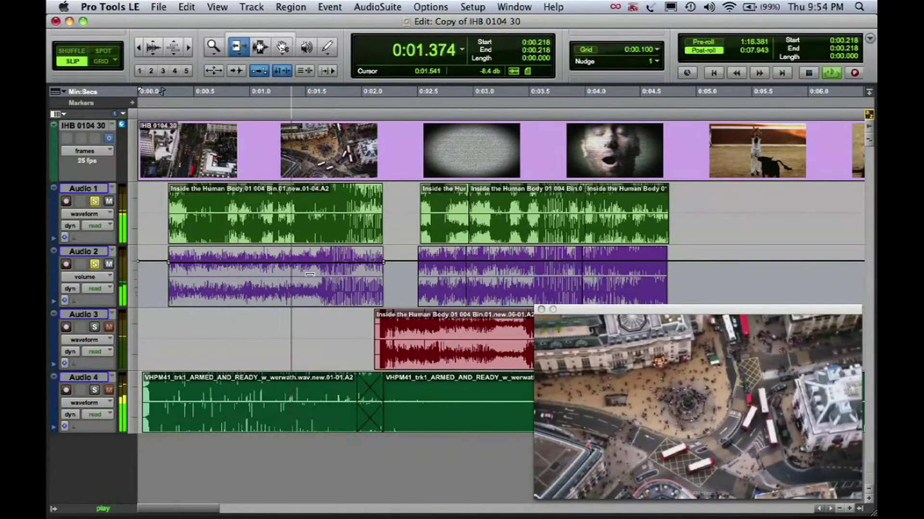
key("space")
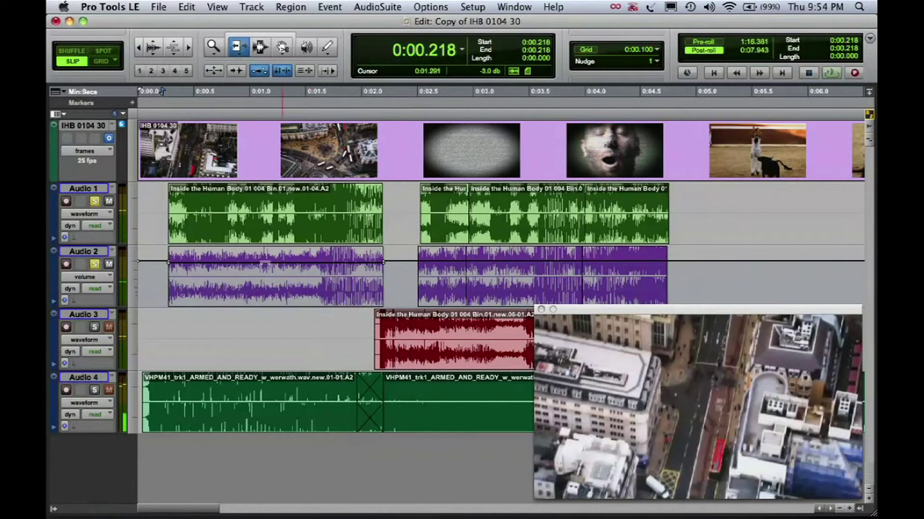
Return Audio 2 to waveform view and trim the ends of the first Audio 1 and Audio 2 regions at about 0:02.164.
left_click(100, 214)
left_click(112, 212)
key("F7")
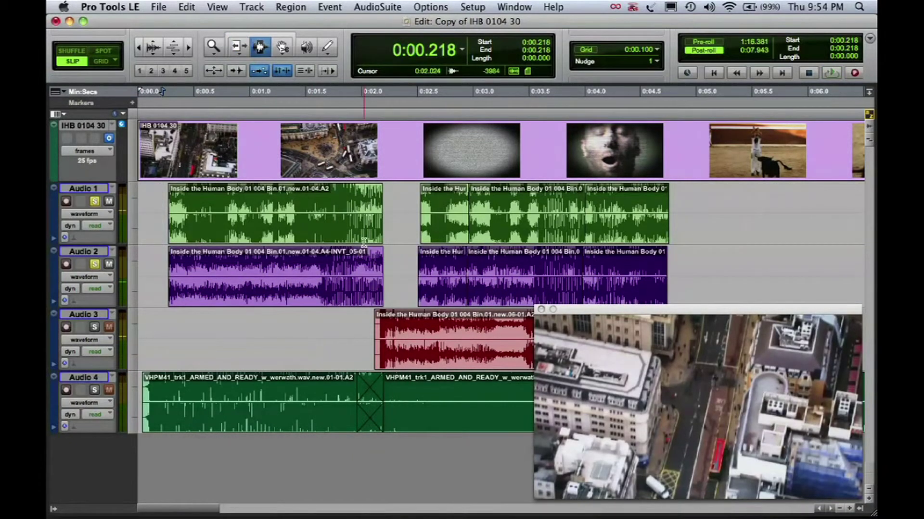
left_click(380, 217)
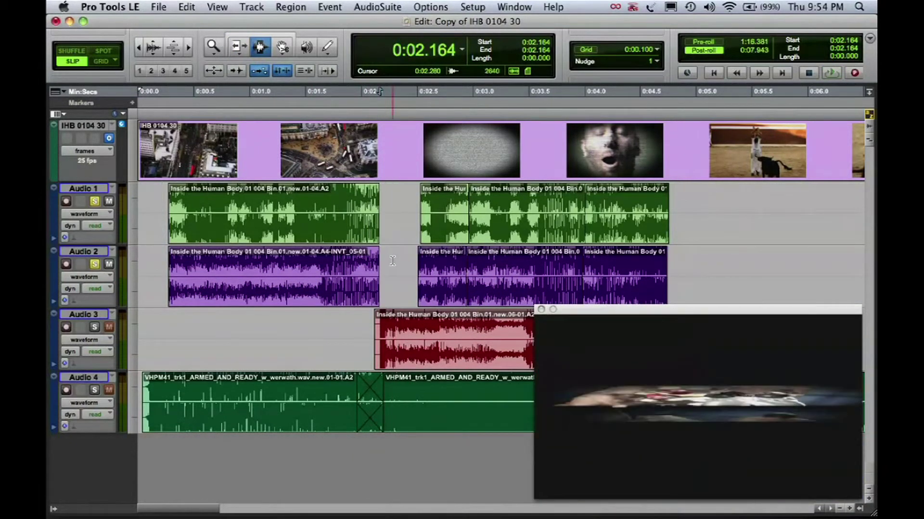
Add fade-outs to the ends of the first Audio 1 and Audio 2 regions and play from about 0:01.256.
left_click_drag(370, 216, 404, 279)
left_click(378, 216)
left_click(278, 279)
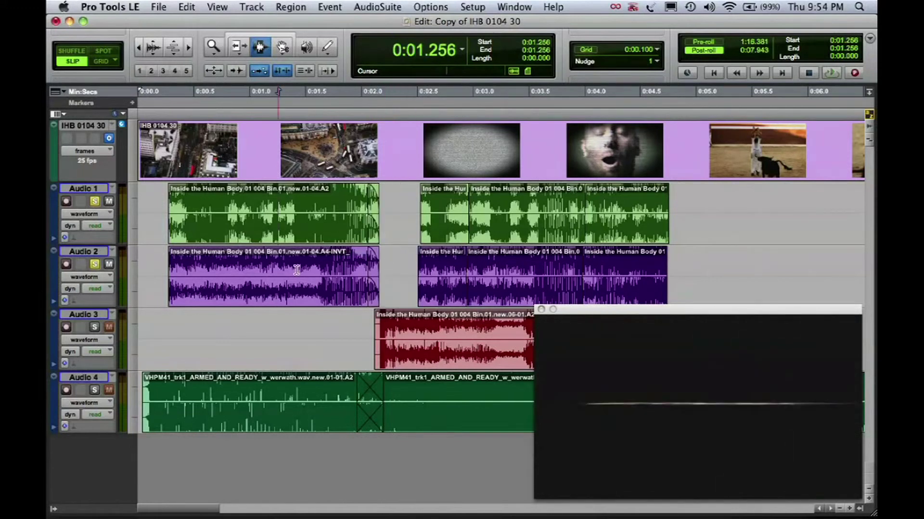
key("space")
key("space")
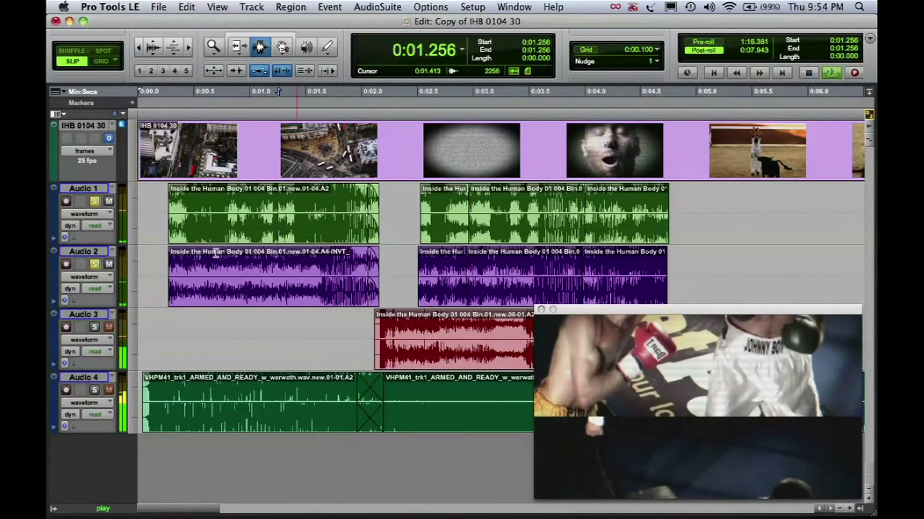
Add short fade-ins to the starts of the first Audio 1 and Audio 2 regions.
left_click(149, 225)
key("space")
key("space")
left_click_drag(156, 228, 177, 233)
left_click(161, 235)
Play from about 0:00.197 with Audio 2 soloed and unsoloed to compare the cancelled result with Audio 1 alone.
key("space")
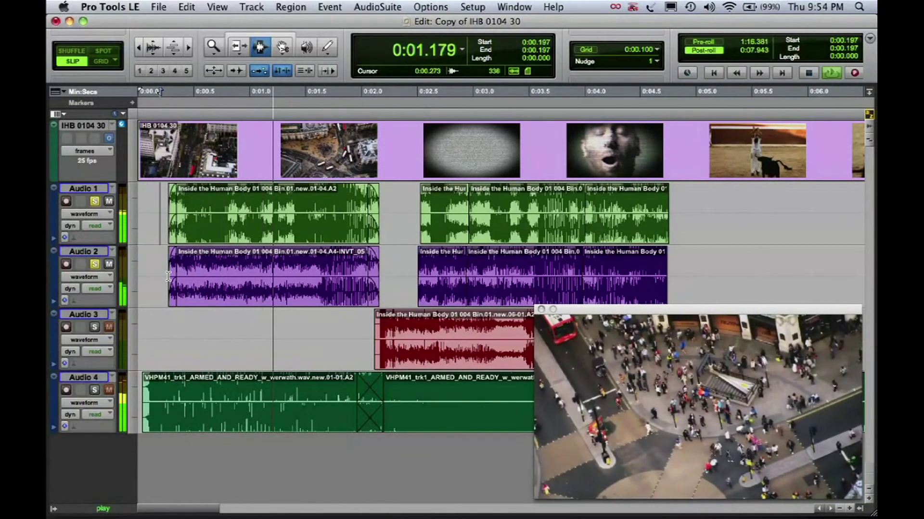
key("space")
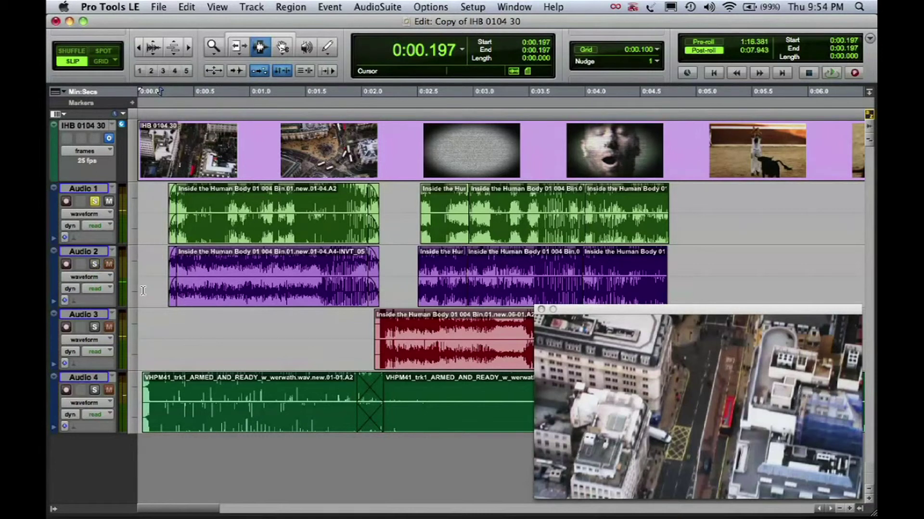
key("space")
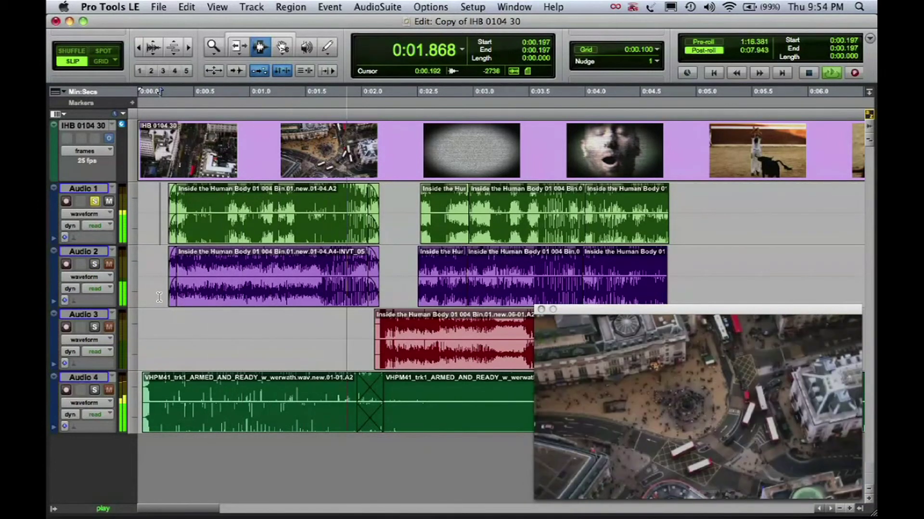
key("space")
key("space")
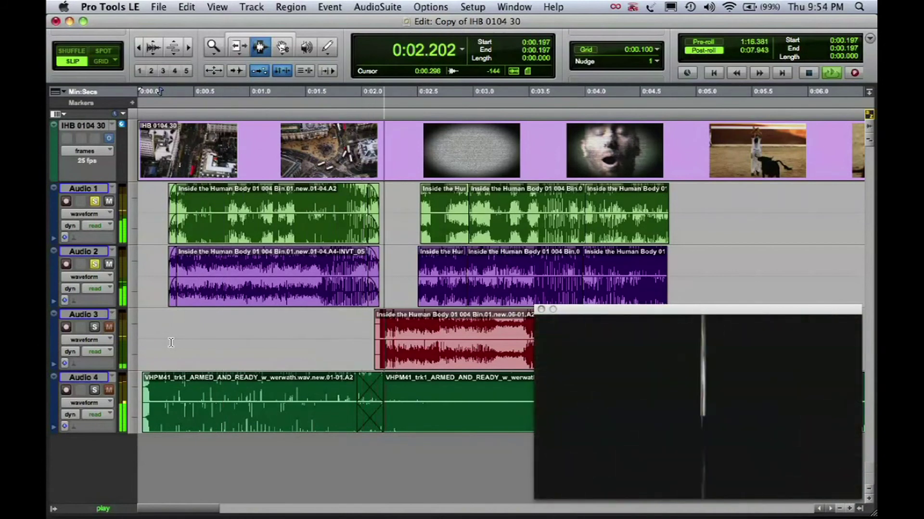
key("space")
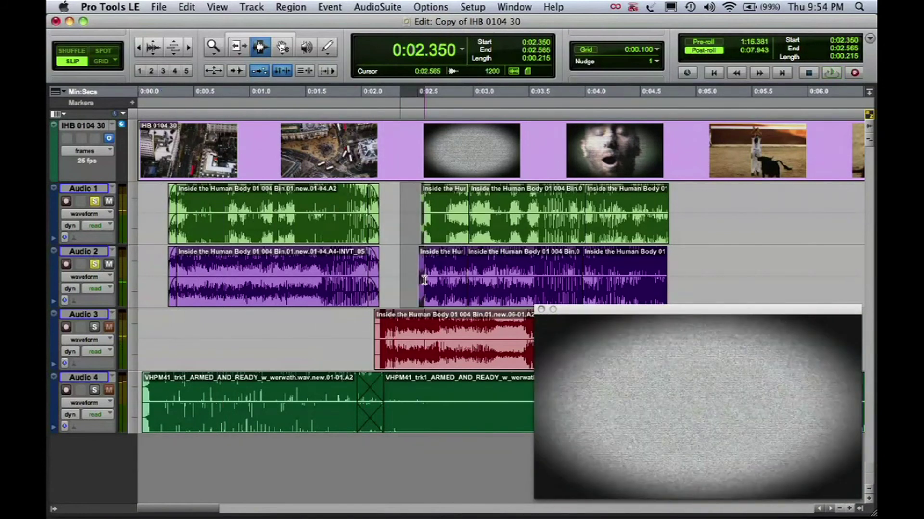